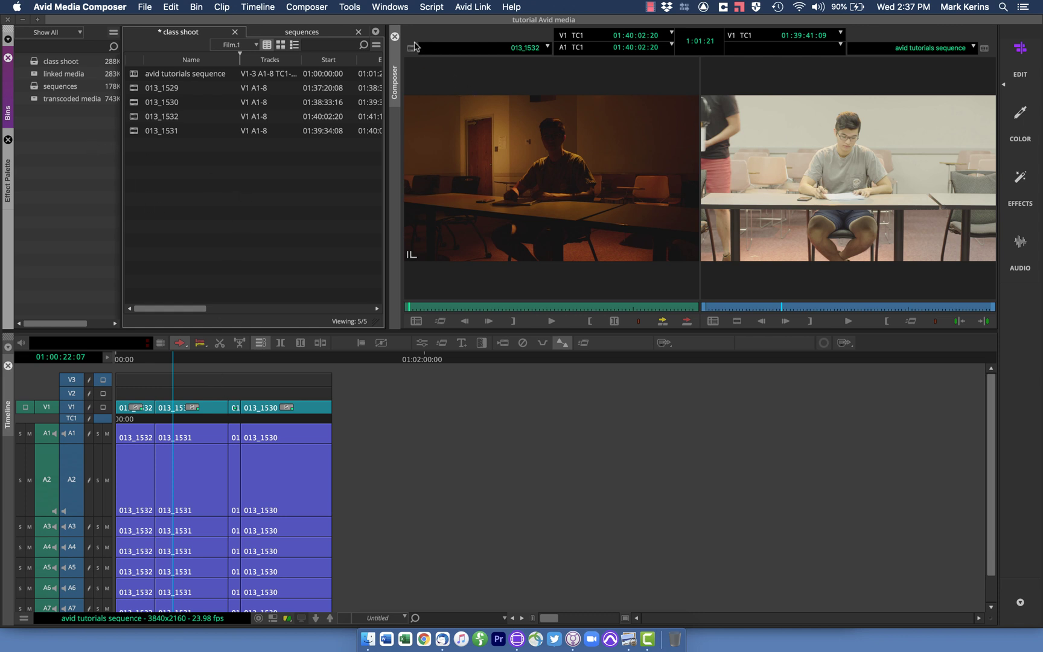
Open the Effect Palette from the Tools menu
left_click(349, 7)
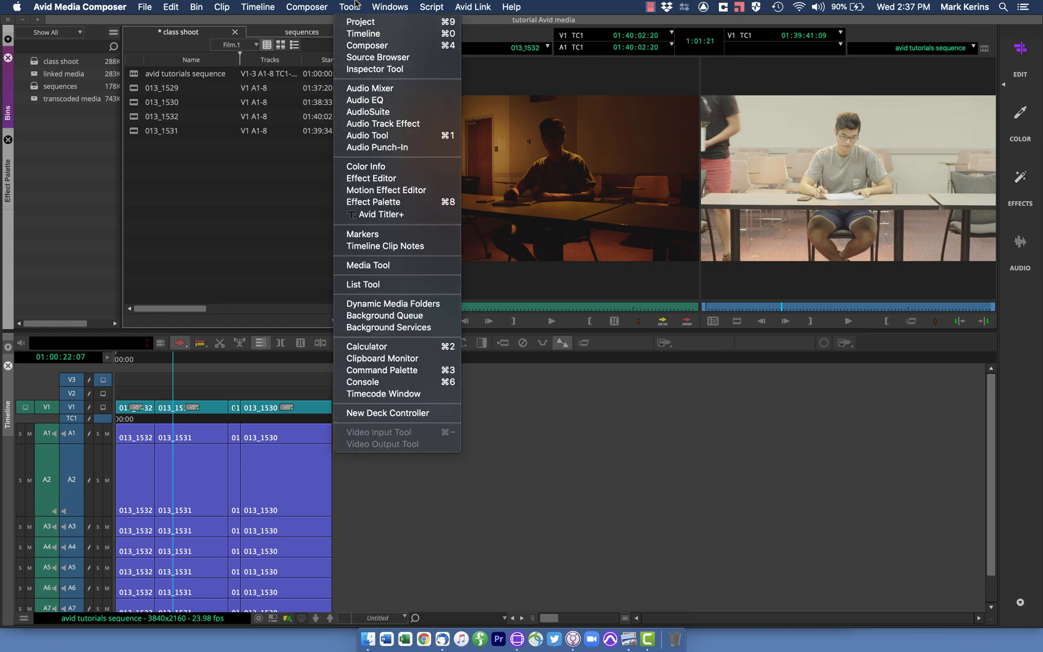
left_click(386, 201)
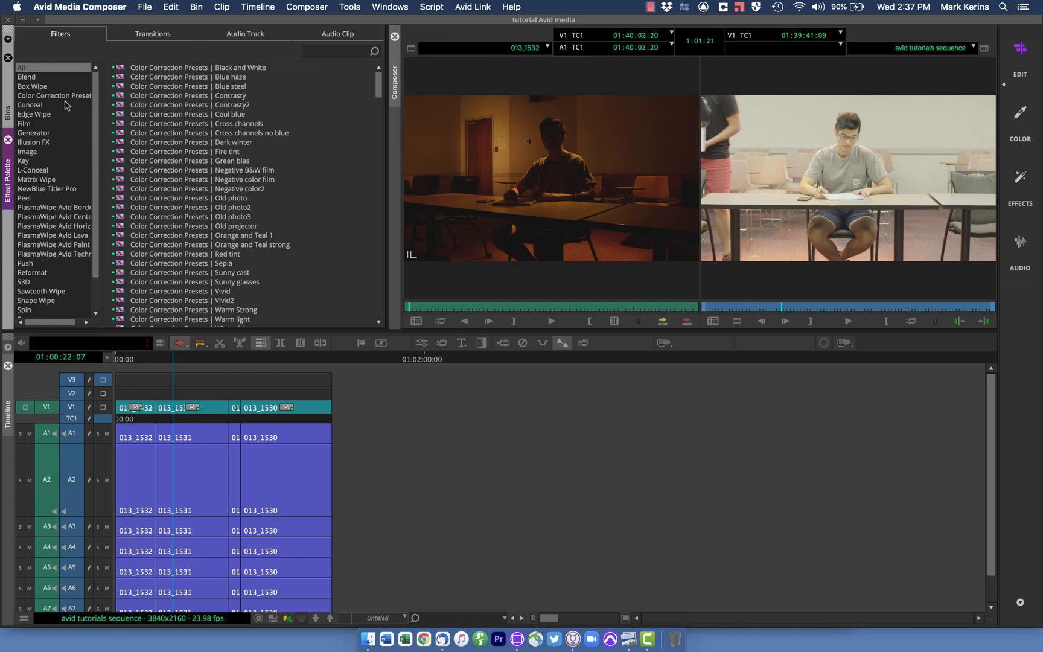
left_click(323, 52)
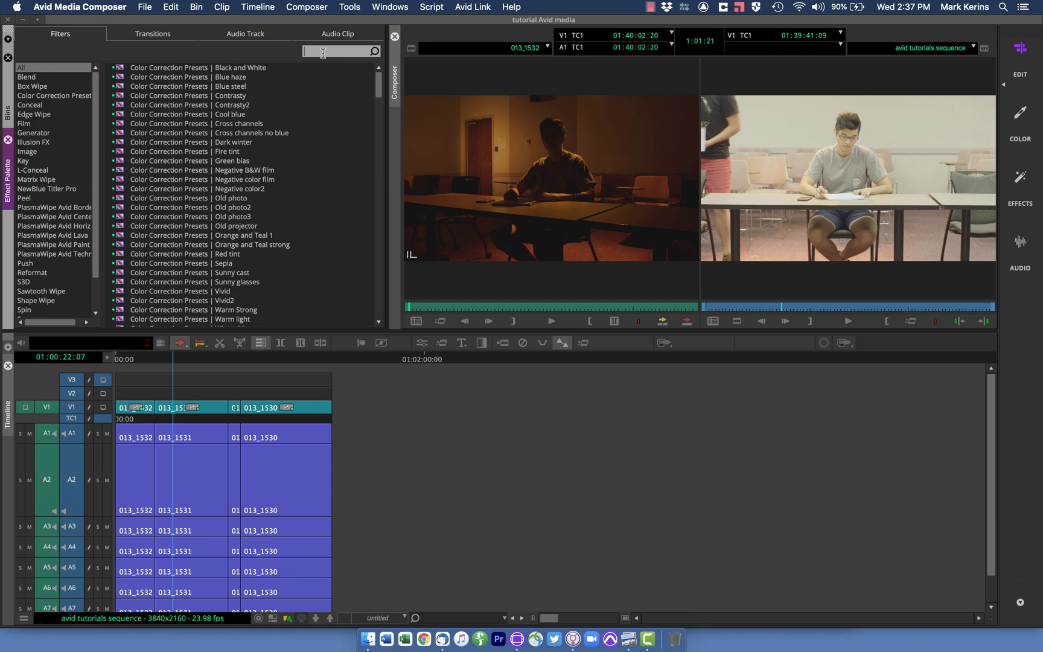
Browse the Film and Image categories, then settle on Xpress 3D Effect with 3D PIP listed
left_click(25, 124)
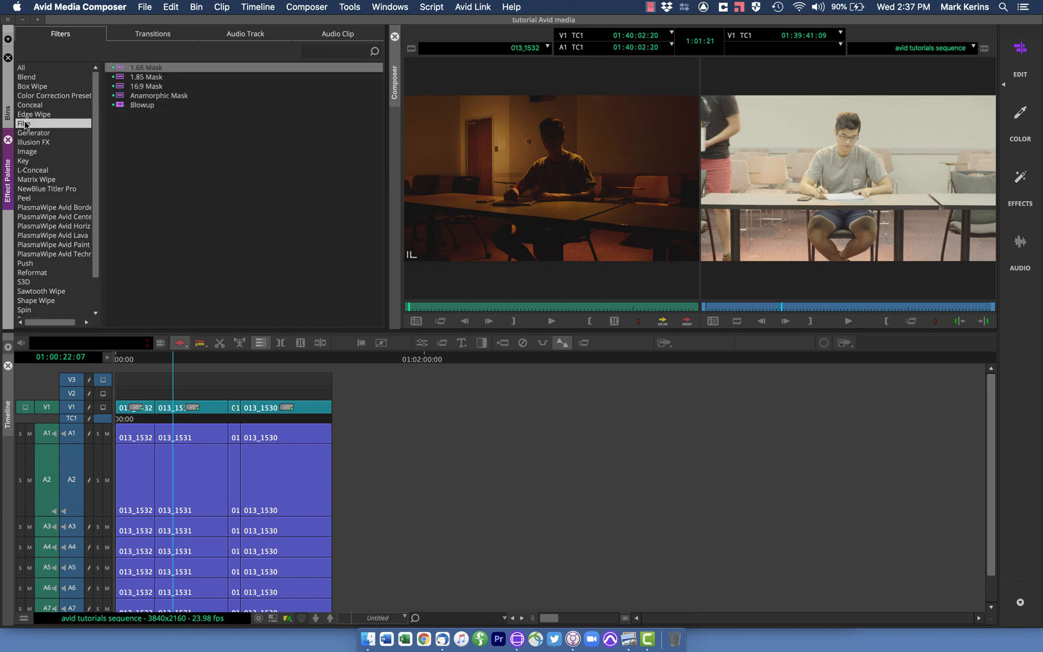
left_click(26, 153)
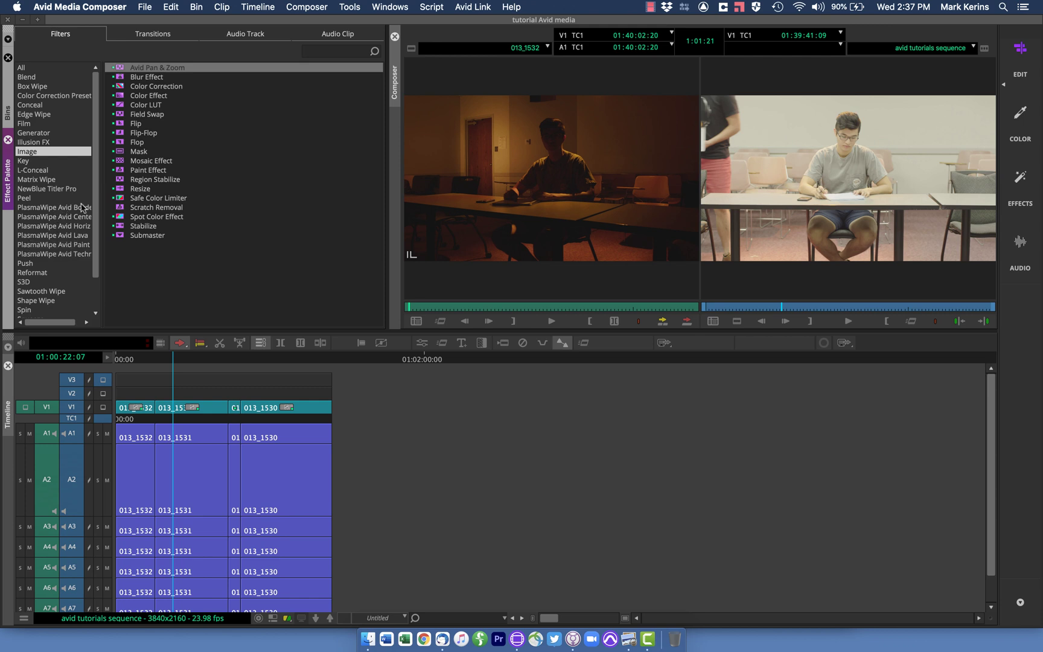
left_click(119, 190)
left_click(121, 68)
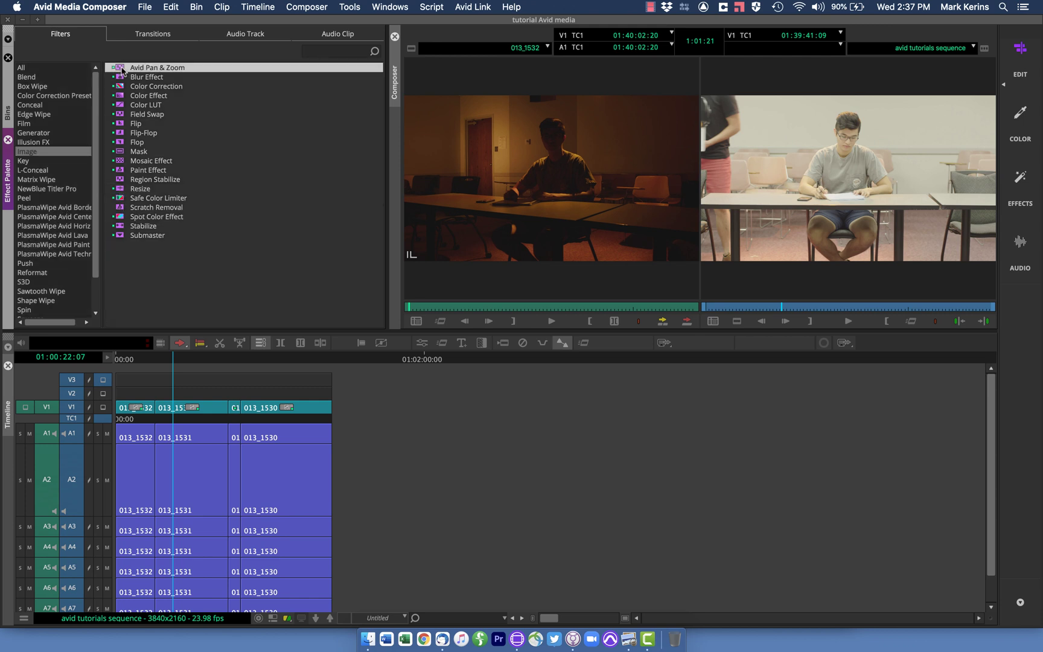
scroll(58, 208, "down", 2)
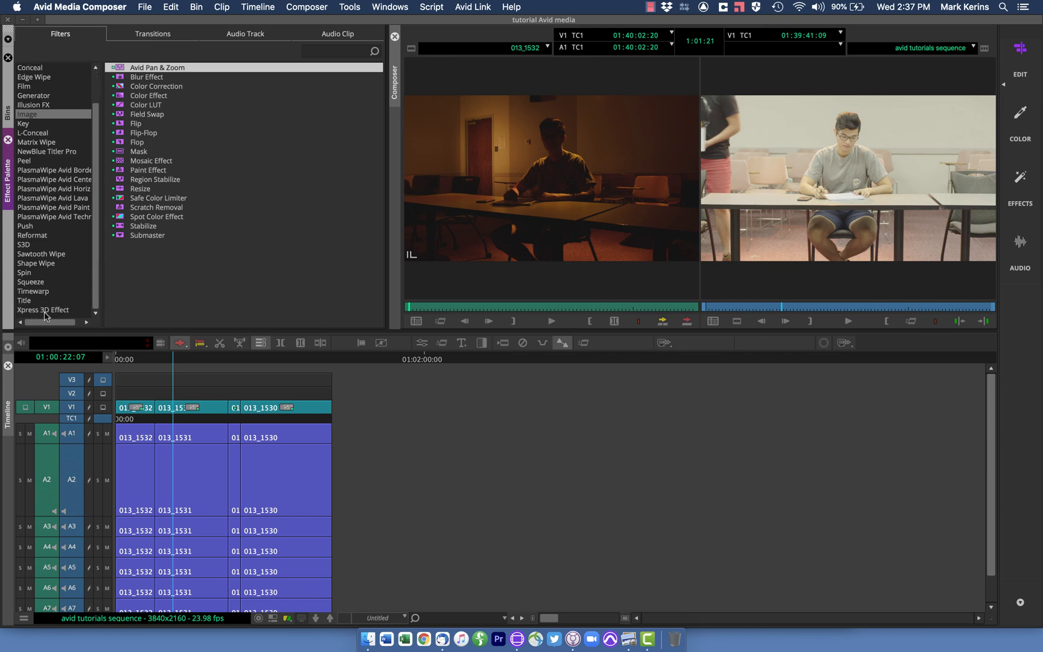
left_click(43, 310)
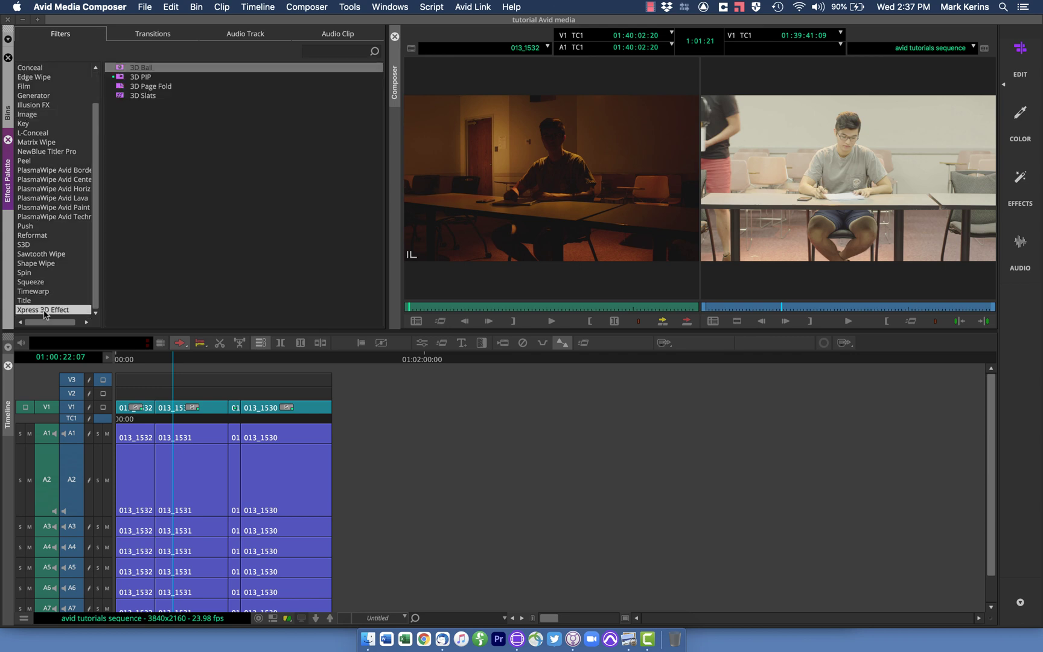
left_click(122, 79)
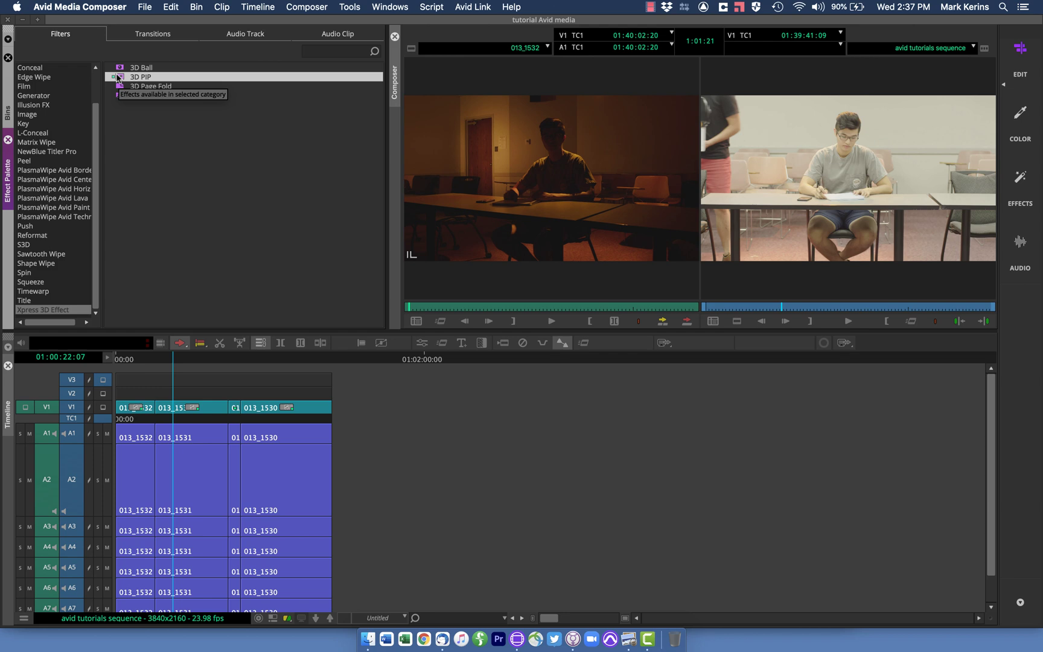
left_click(28, 114)
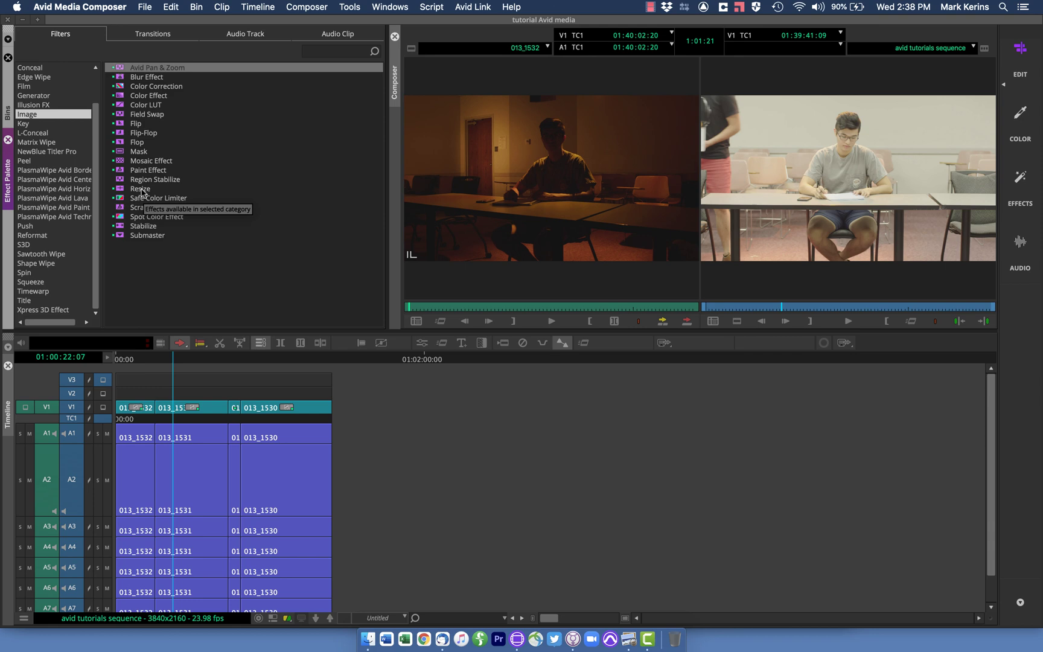
left_click(40, 309)
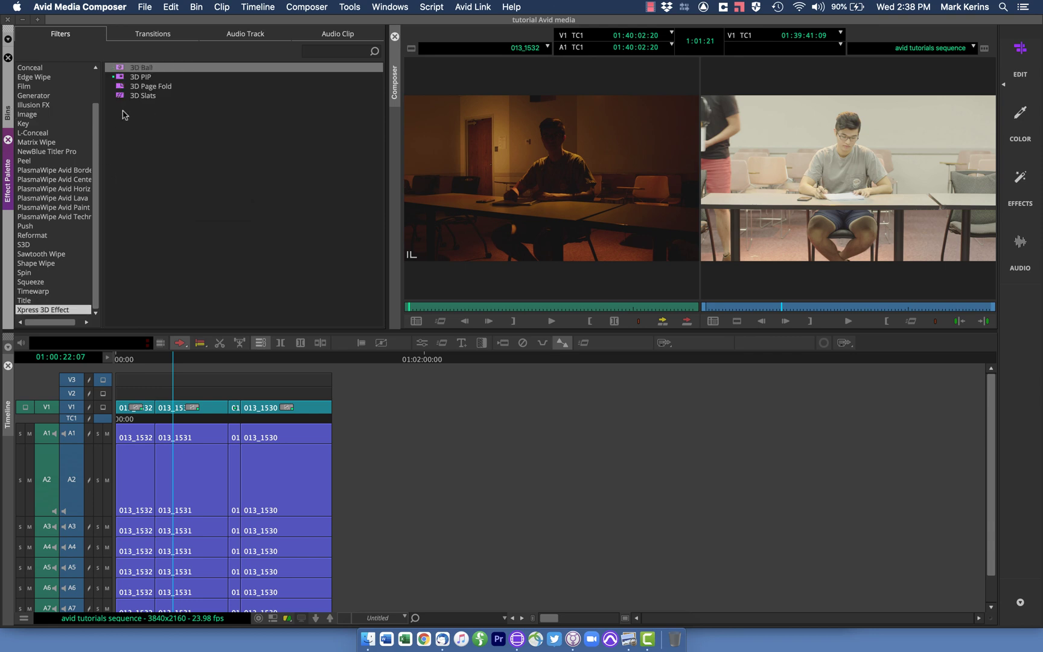
Drop the 3D PIP effect onto clip 013_1531 on track V1
left_click_drag(120, 78, 177, 408)
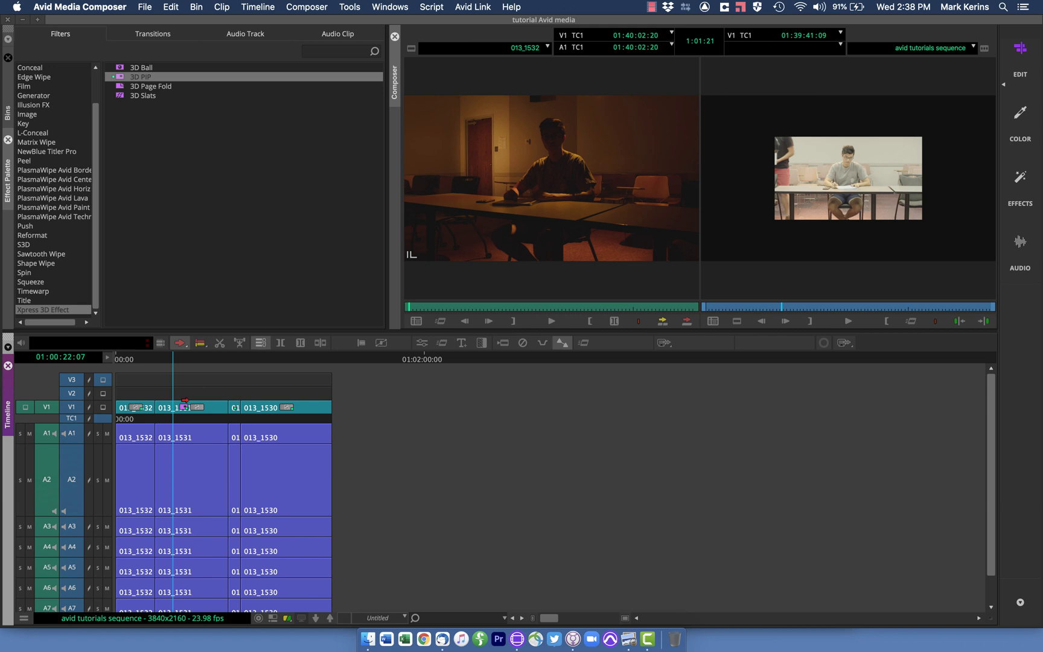
left_click(350, 7)
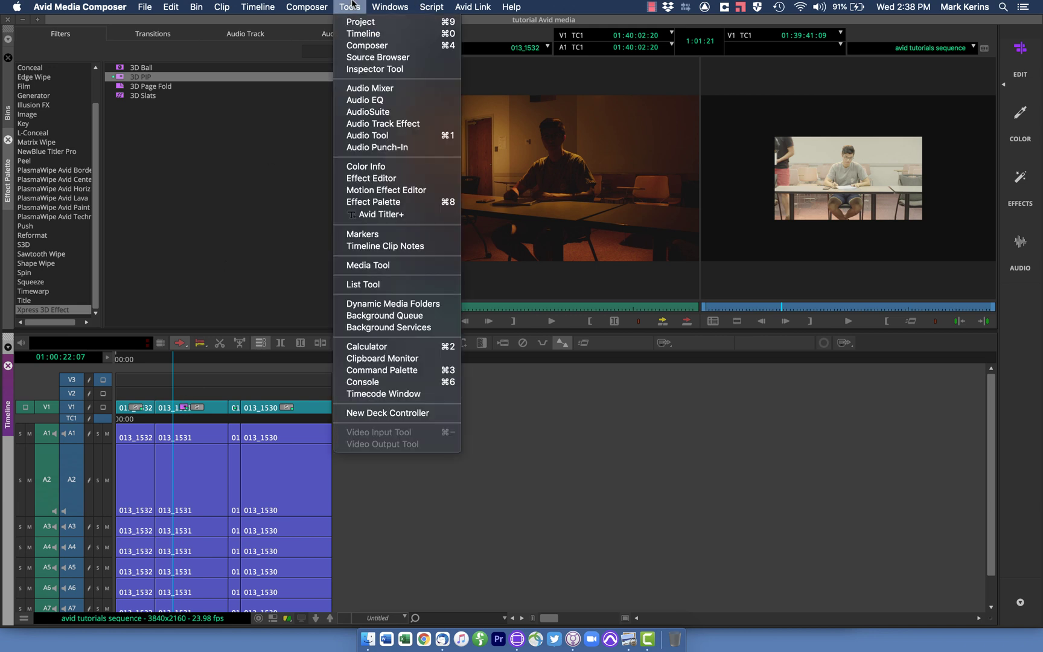
In the Effect Editor, set 3D PIP Scaling X and Y to 227.0 with Fixed Aspect on
left_click(369, 179)
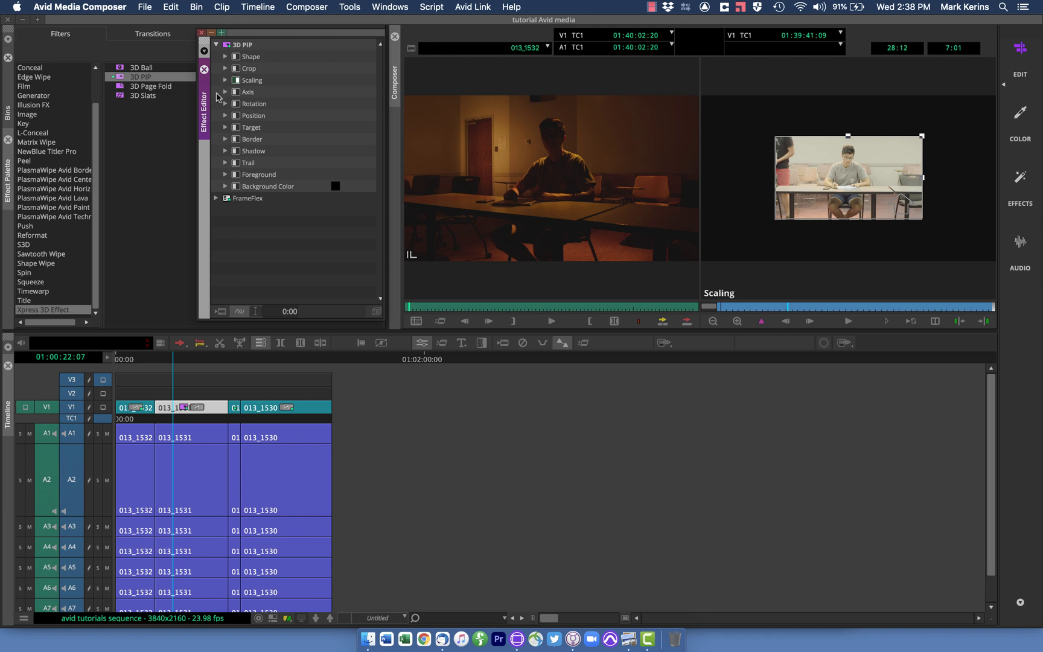
left_click(225, 81)
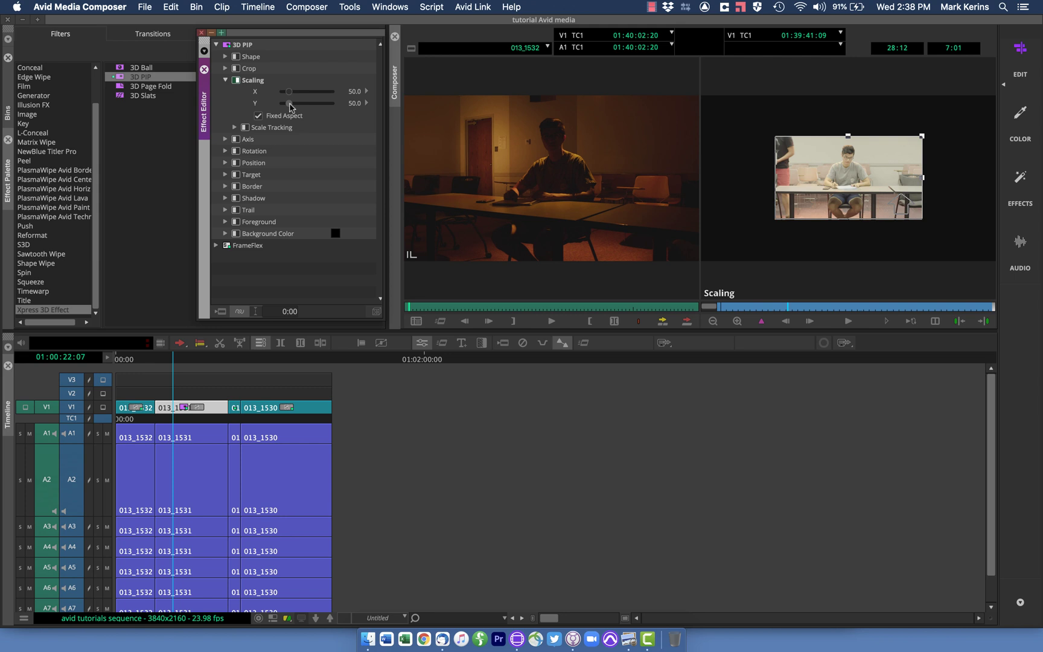
left_click_drag(290, 107, 296, 104)
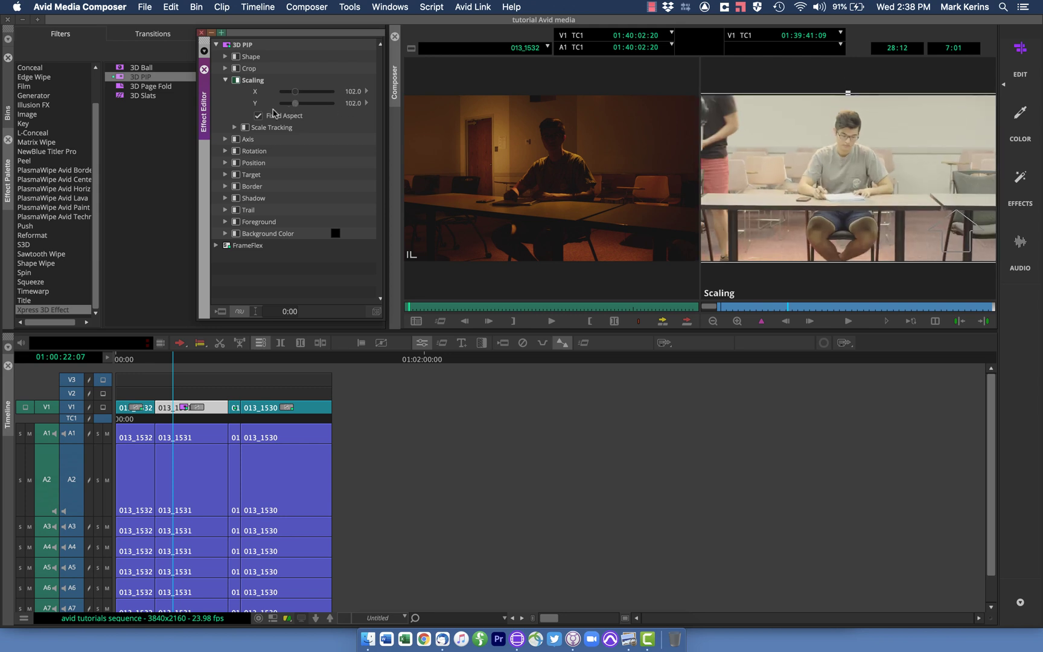
key("Left")
key("Left")
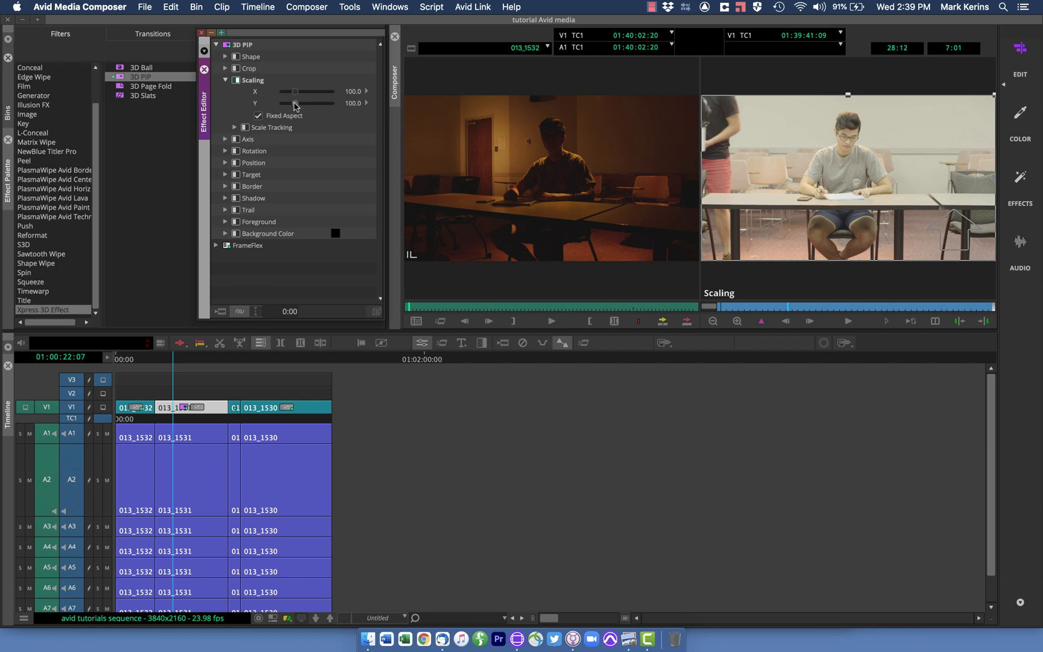
left_click_drag(294, 103, 309, 106)
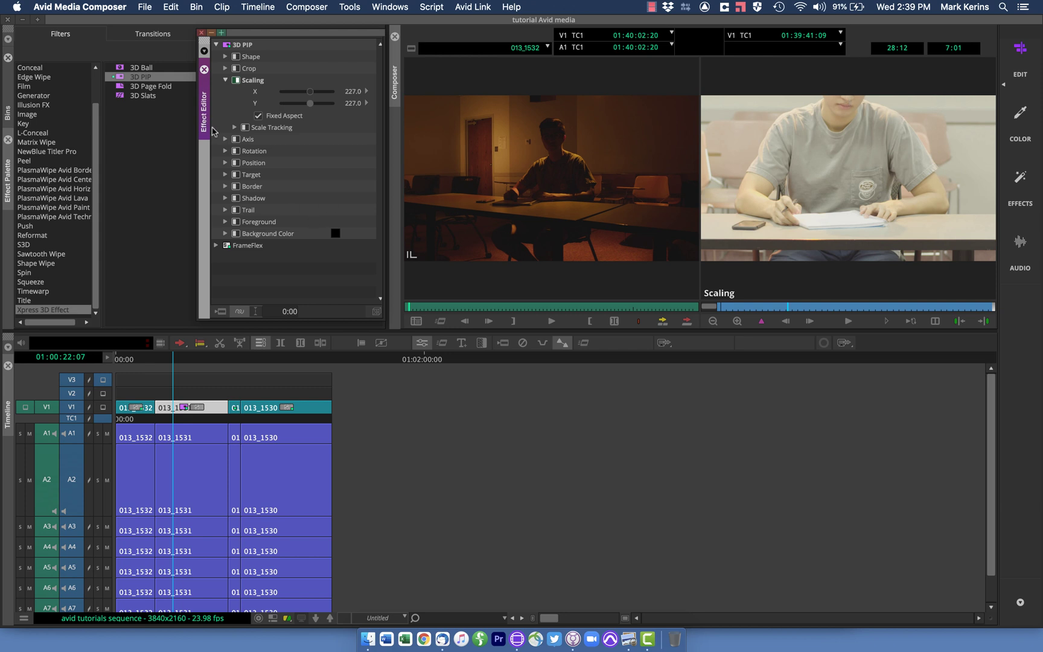
Set 3D PIP Position Y to -416.0 and leave Rotation at 0 after testing it
left_click(225, 162)
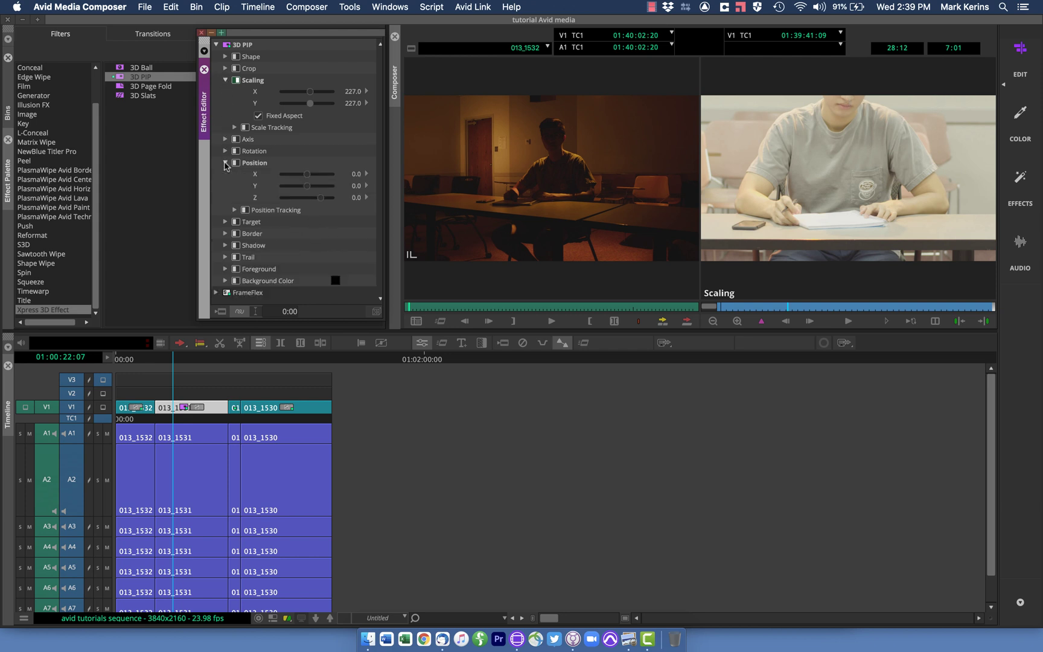
left_click_drag(307, 186, 304, 189)
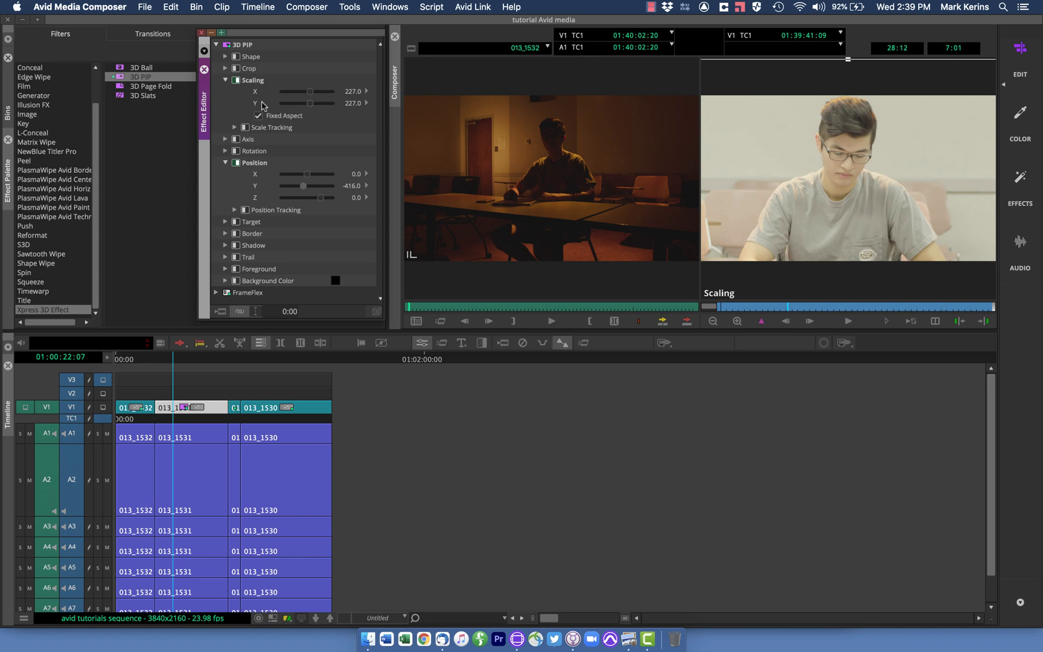
left_click(226, 151)
mouse_move(306, 175)
left_mouse_down()
mouse_move(348, 177)
mouse_move(306, 174)
left_mouse_up()
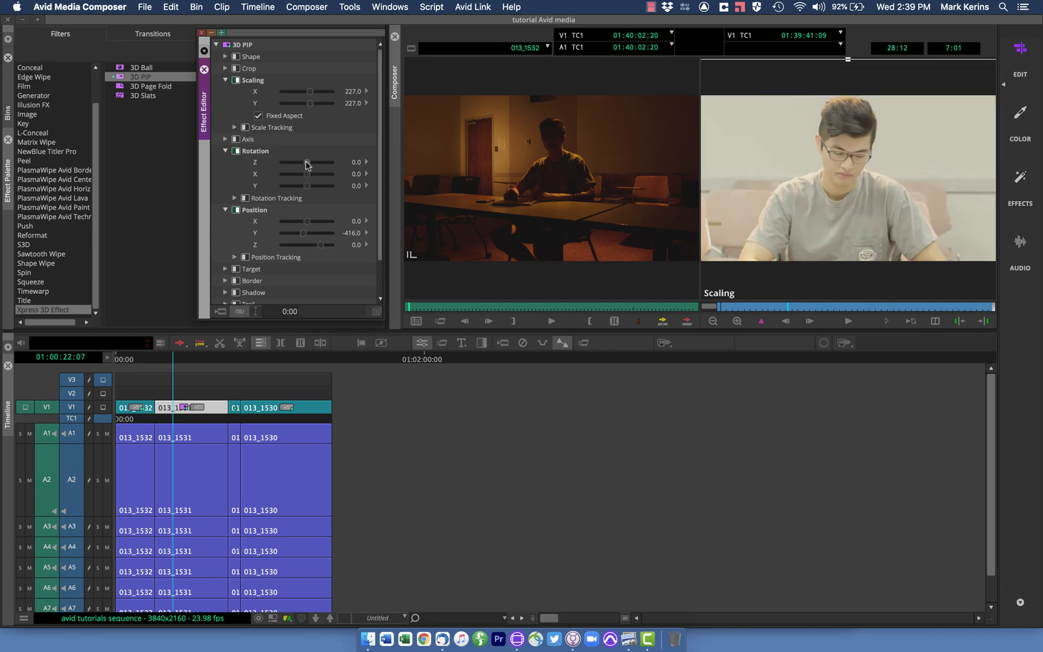
mouse_move(307, 165)
left_mouse_down()
mouse_move(319, 167)
mouse_move(306, 165)
left_mouse_up()
Crop the bottom of the punched-in clip to 277.0
left_click(227, 68)
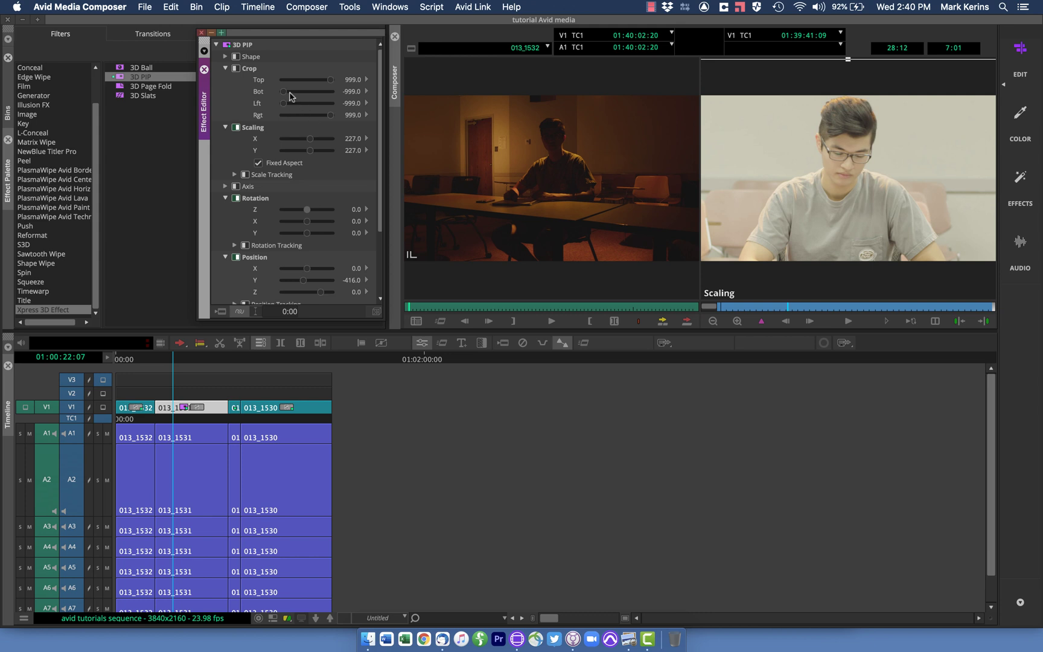
left_click_drag(285, 94, 315, 95)
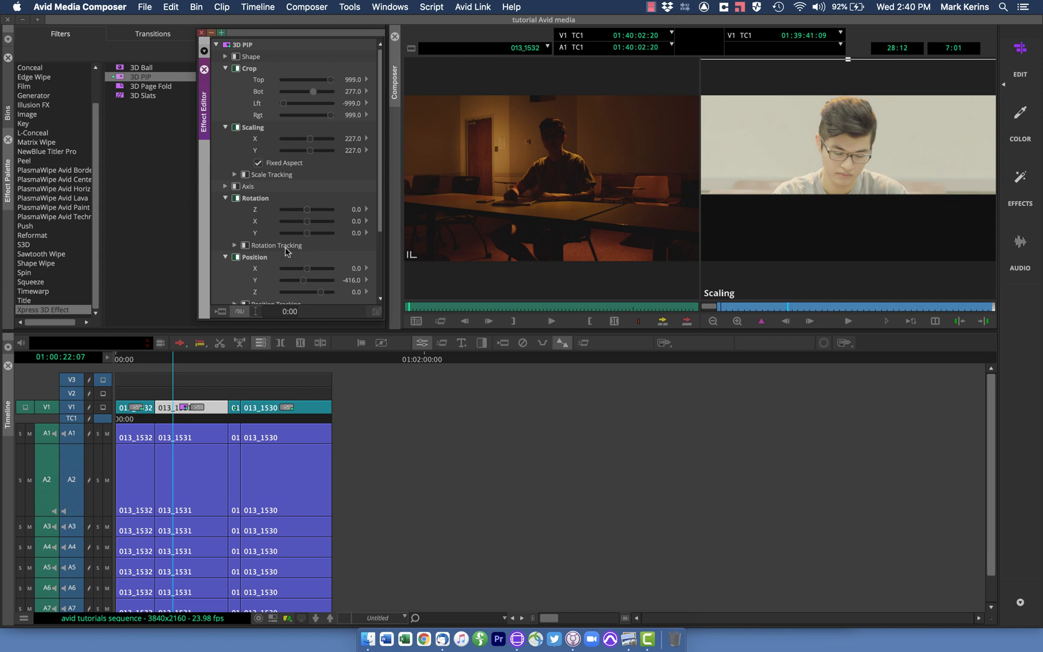
left_click(210, 402)
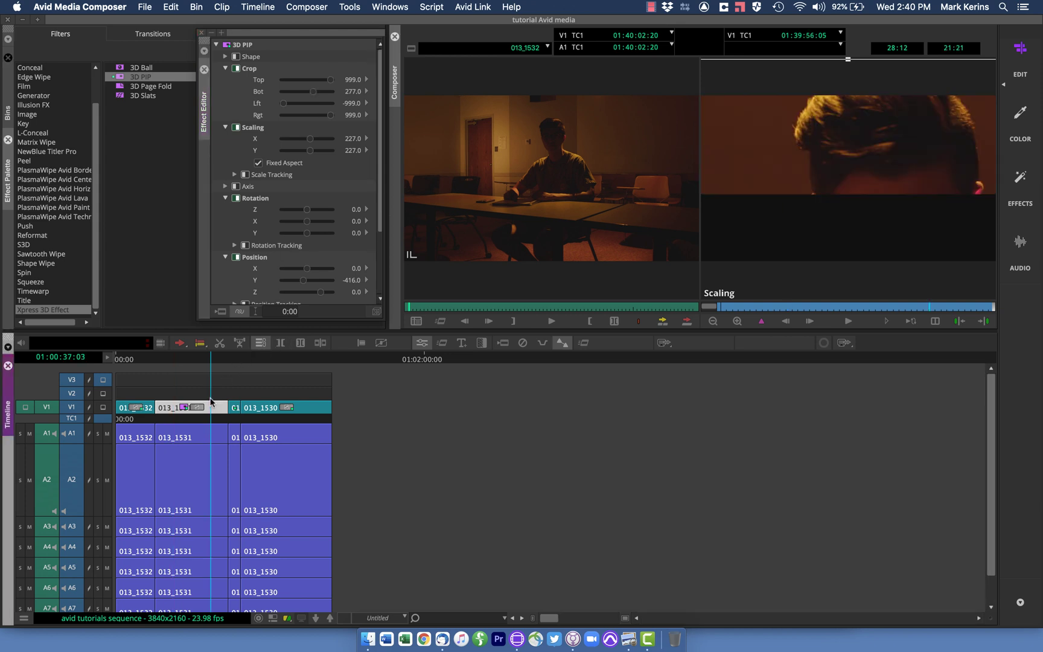
Try moving 013_1531 to V2 and 013_1530 left, undo both, and reopen the Effect Editor
left_click(179, 342)
left_click_drag(190, 407, 190, 394)
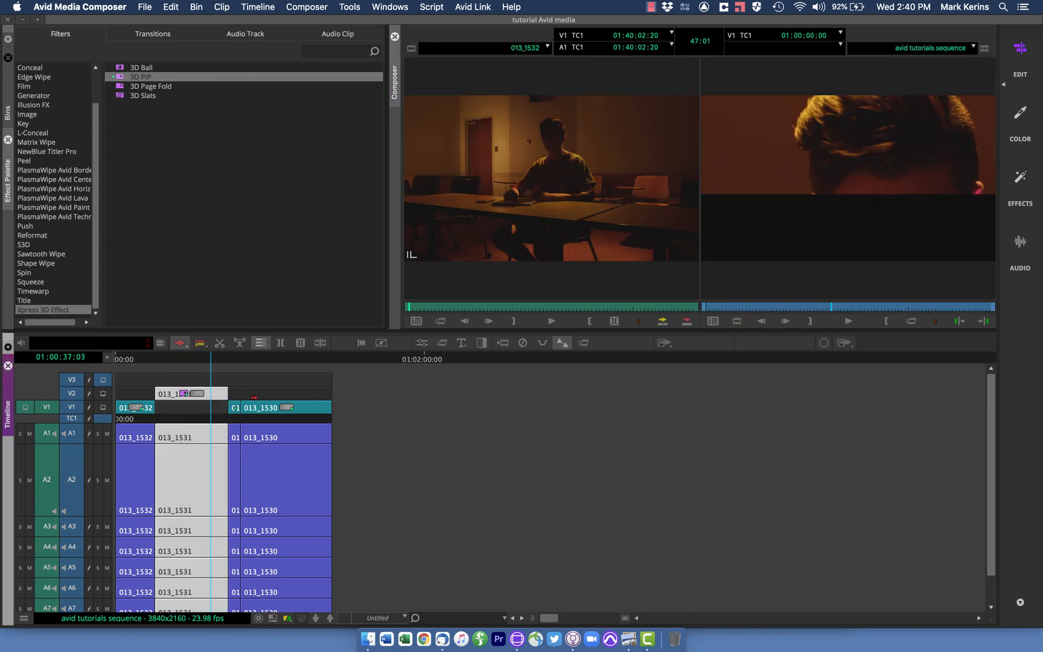
left_click(272, 408)
left_click_drag(272, 408, 189, 404)
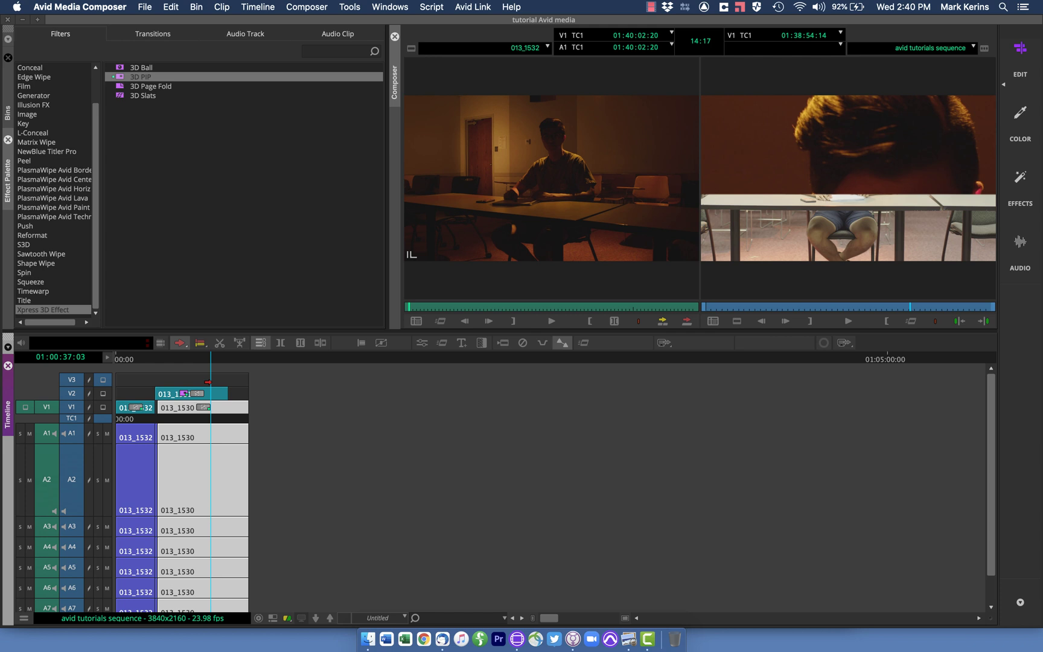
mouse_move(210, 359)
left_mouse_down()
mouse_move(176, 361)
mouse_move(205, 360)
mouse_move(191, 359)
left_mouse_up()
key("super+z")
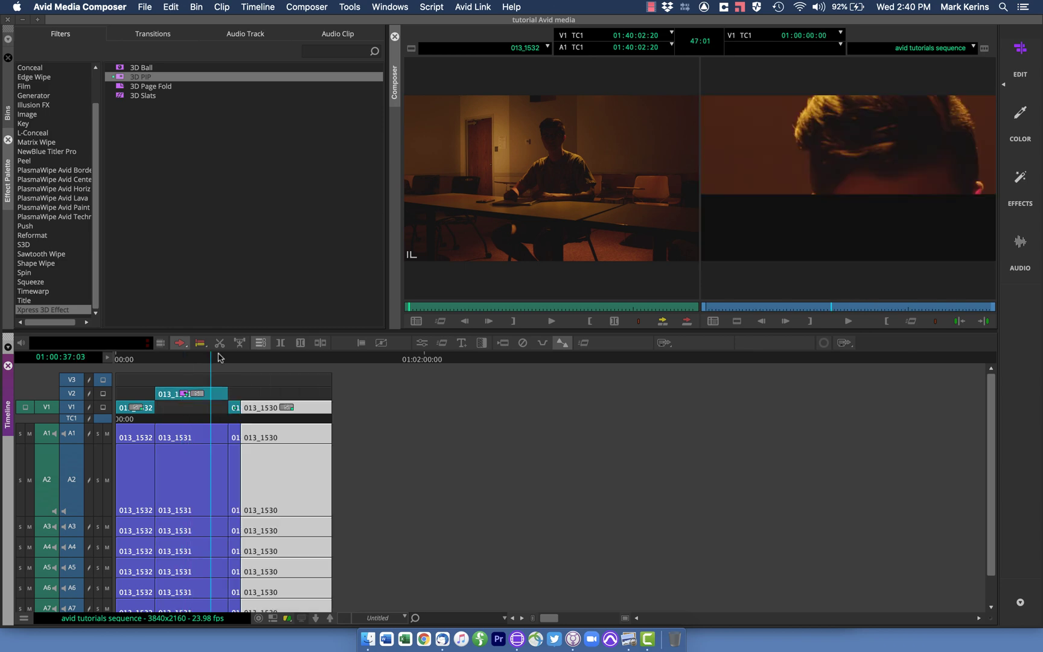
key("super+z")
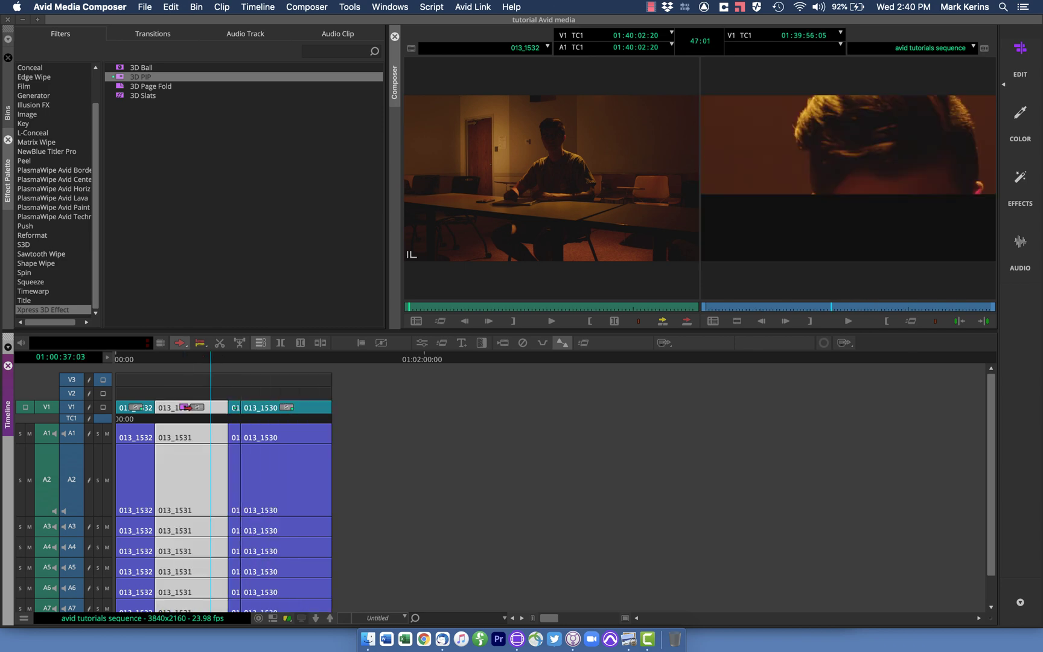
key("super+8")
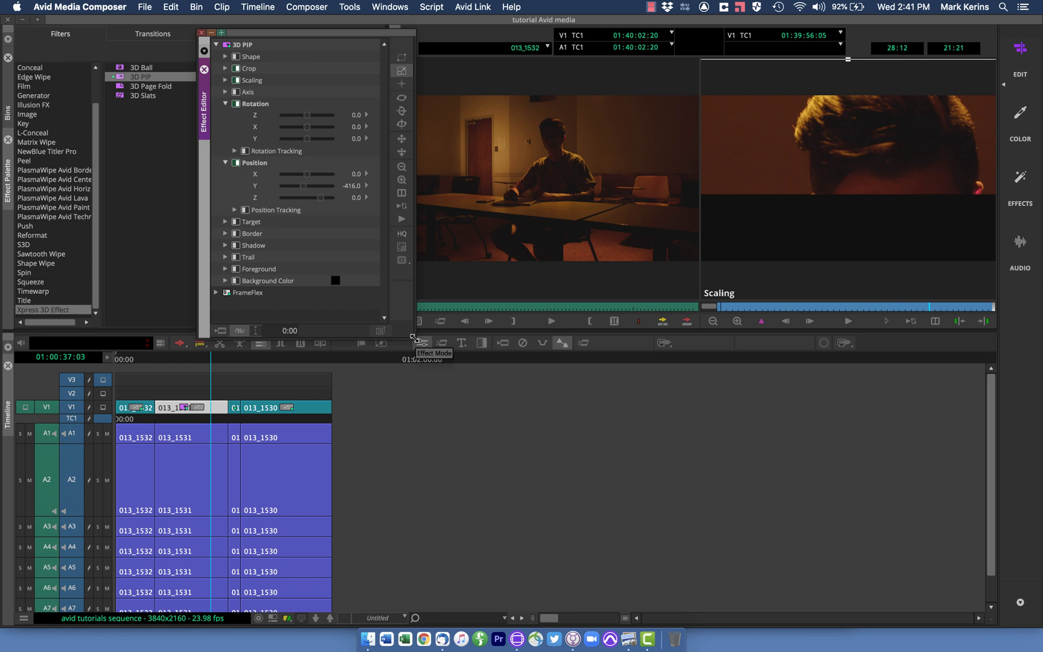
Enlarge the Effect Editor and keyframe all open parameter groups at 4:12
left_click_drag(413, 338, 625, 366)
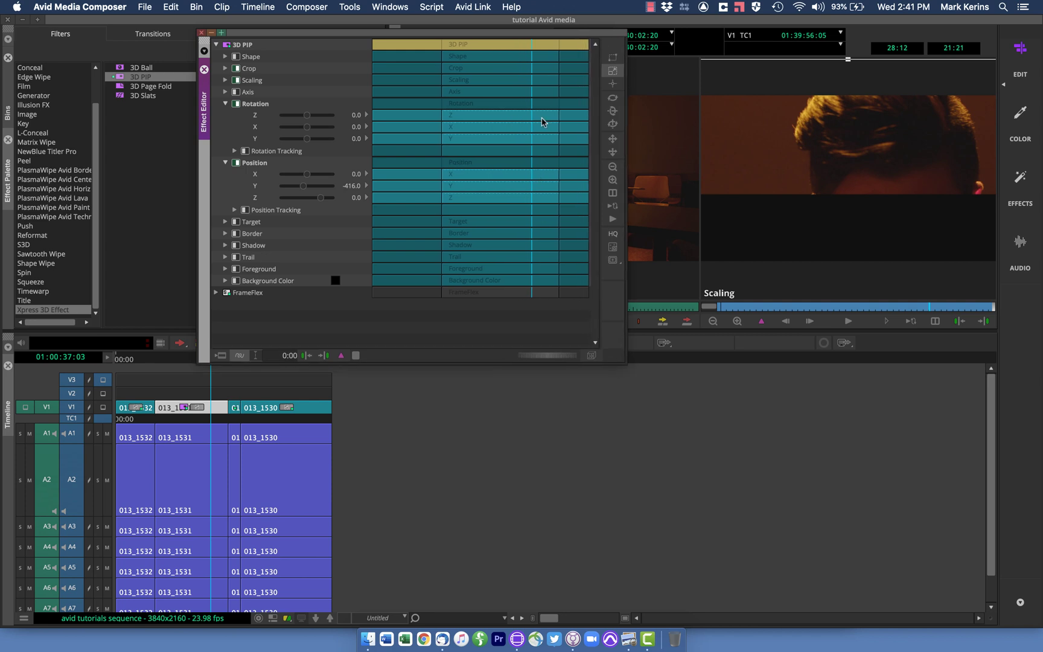
left_click_drag(529, 77, 460, 77)
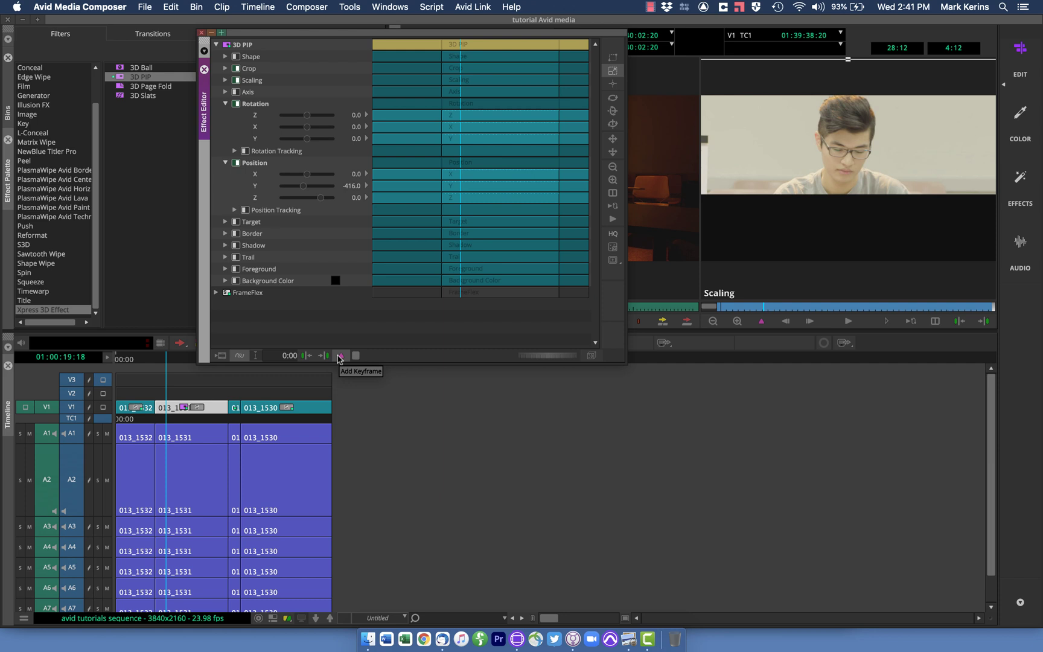
right_click(339, 359)
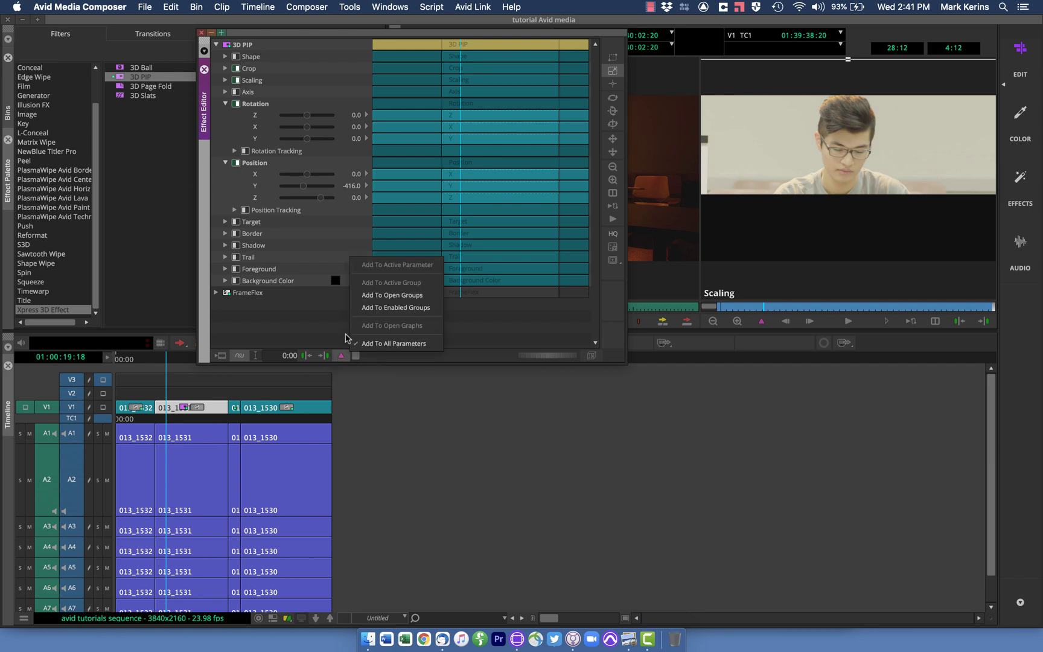
left_click(369, 296)
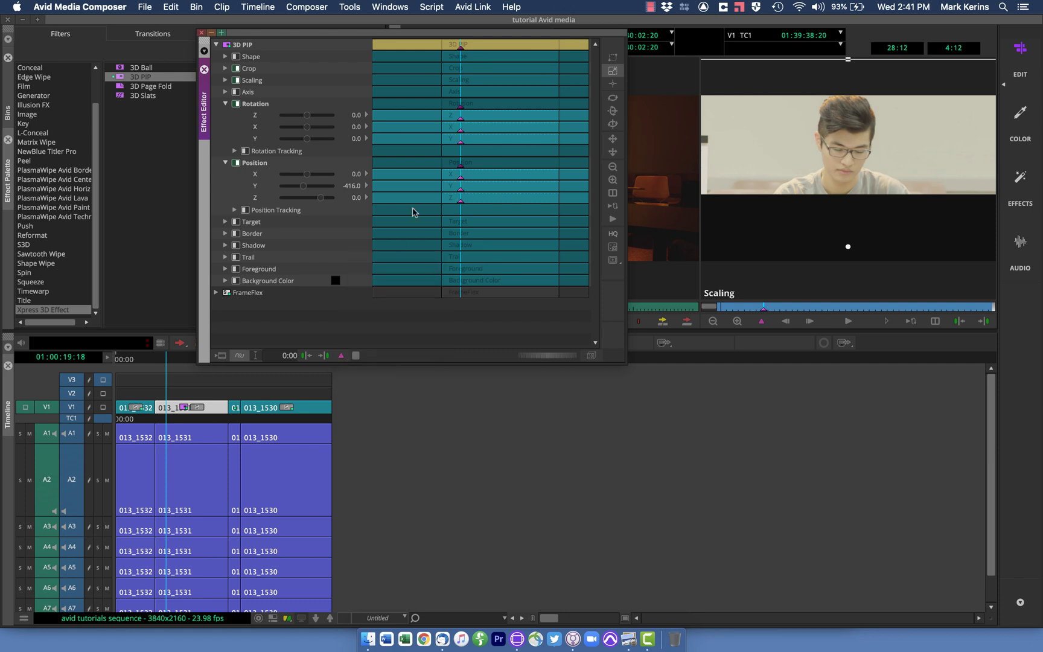
Add a second keyframe to the open groups near 18:06
left_click_drag(479, 128, 519, 130)
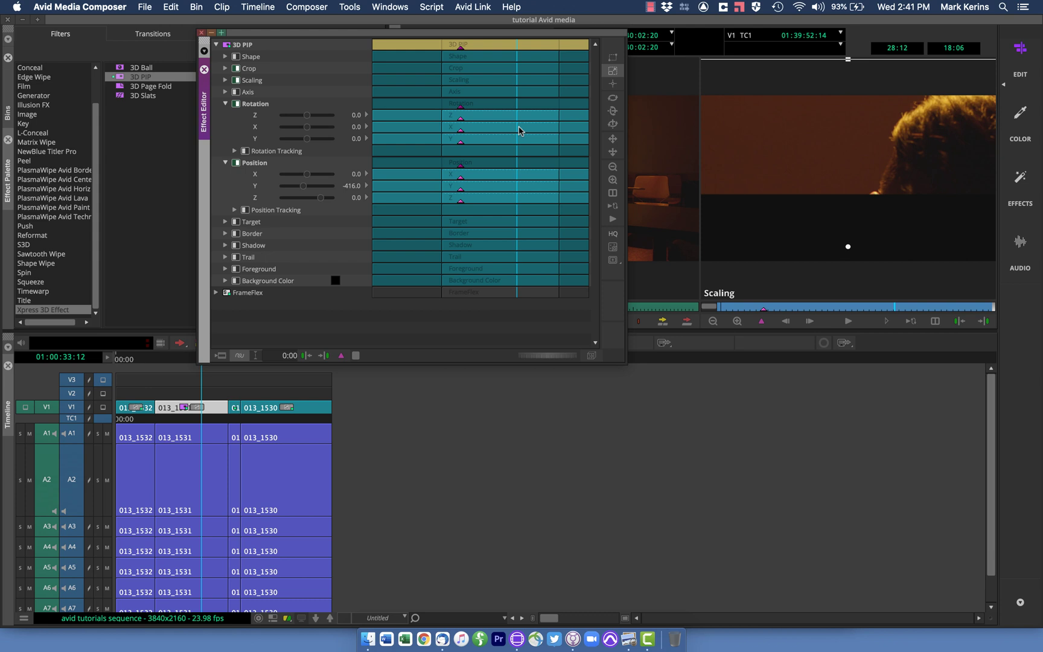
right_click(341, 356)
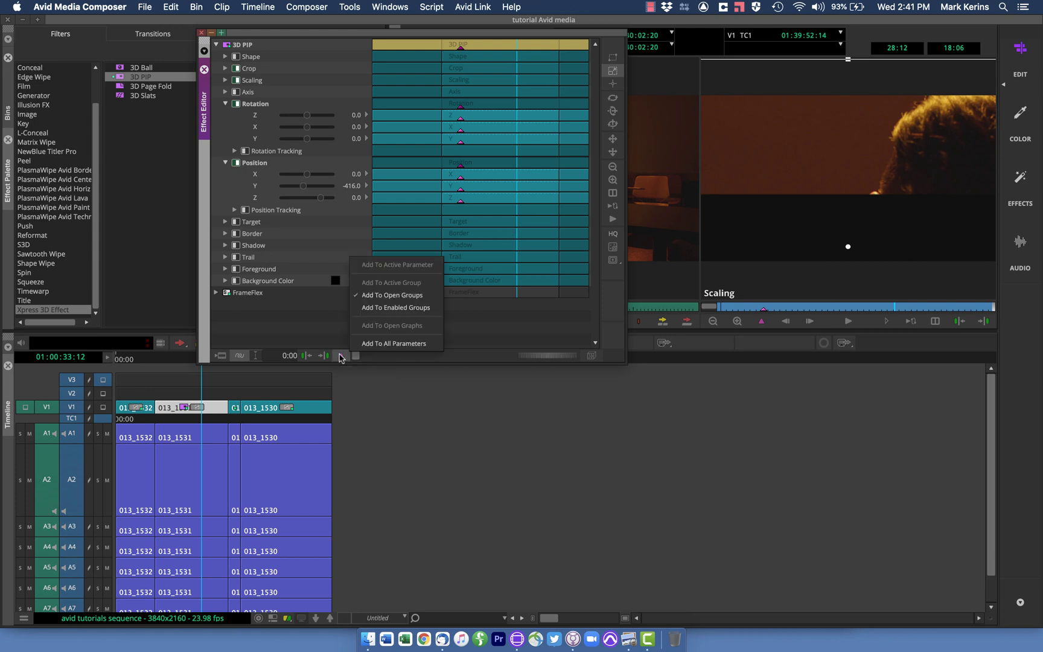
left_click(378, 295)
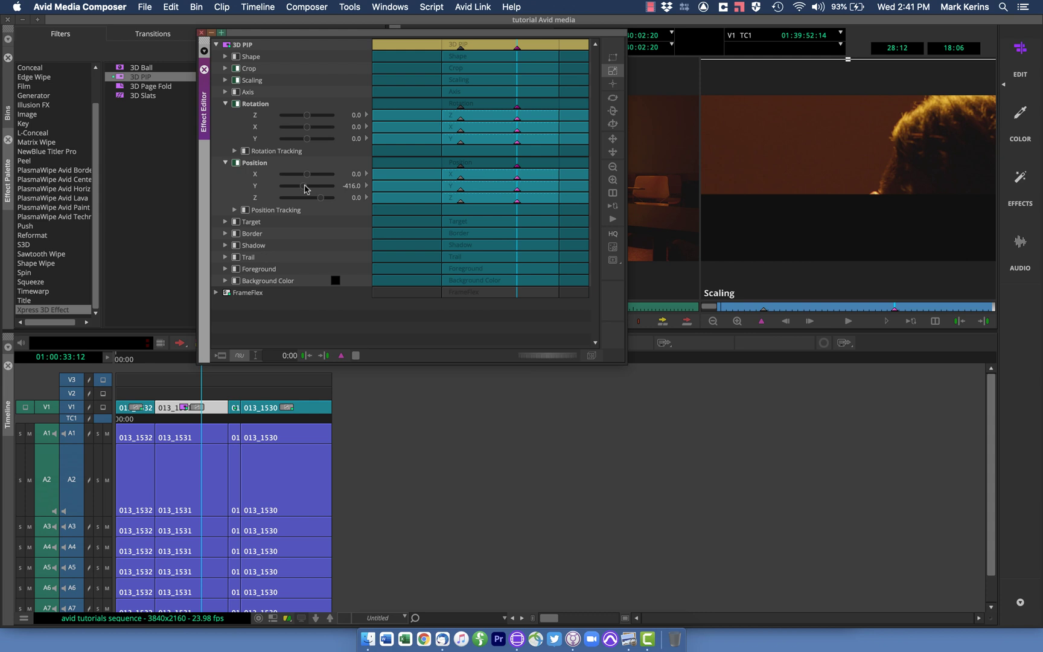
left_click(461, 193)
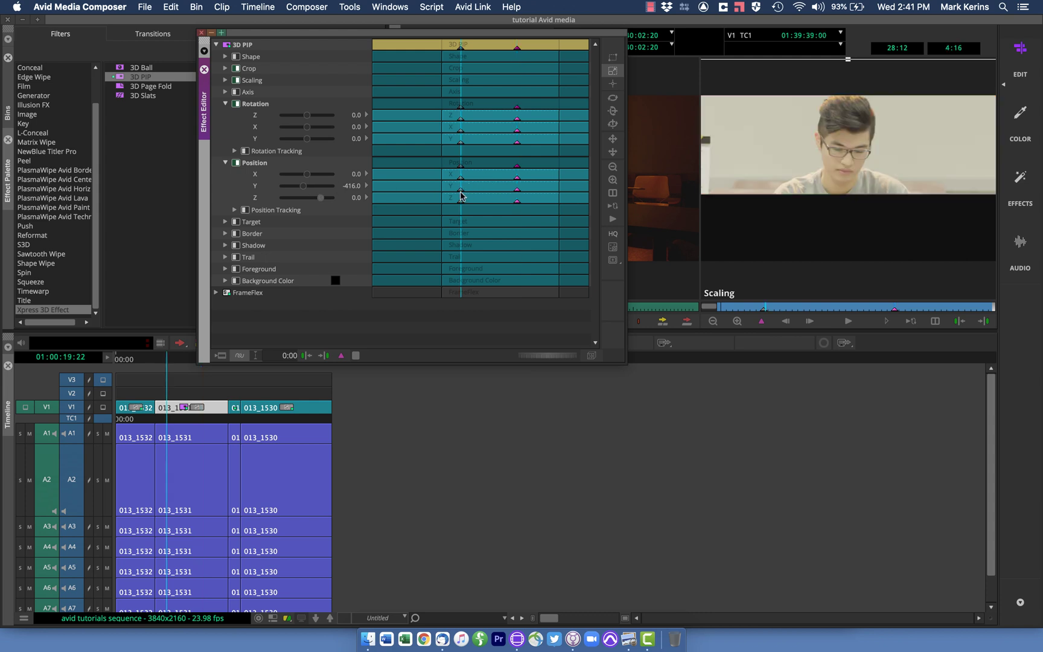
key("Left")
key("Left")
key("Left")
key("Left")
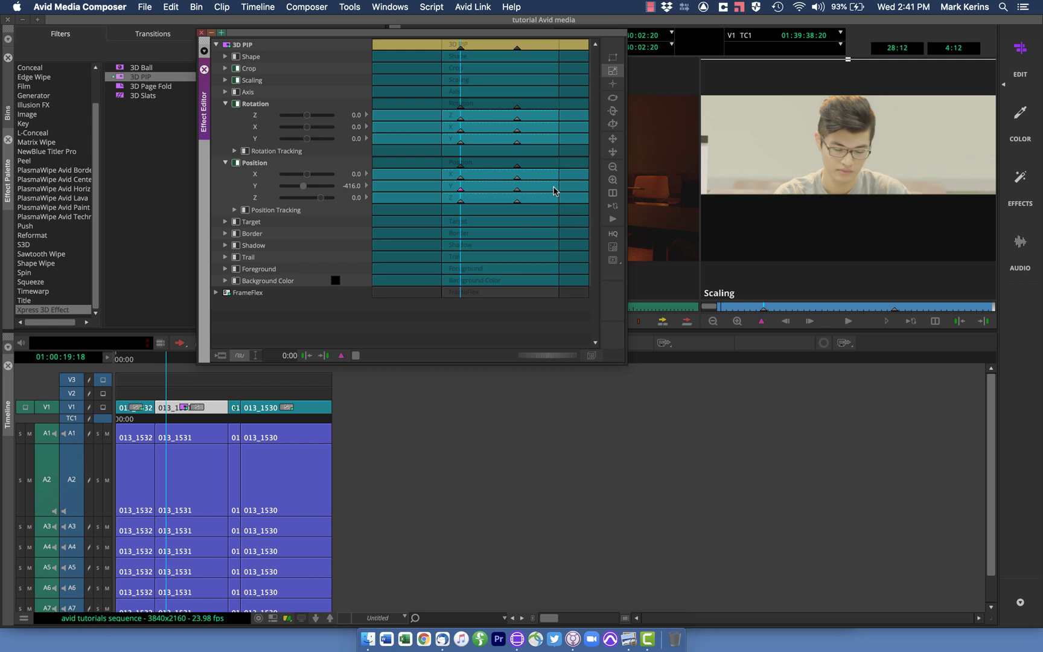
left_click(518, 191)
Set Position Y at the second keyframe to -1166, preview the motion, and expand Scaling
left_click_drag(306, 189, 301, 189)
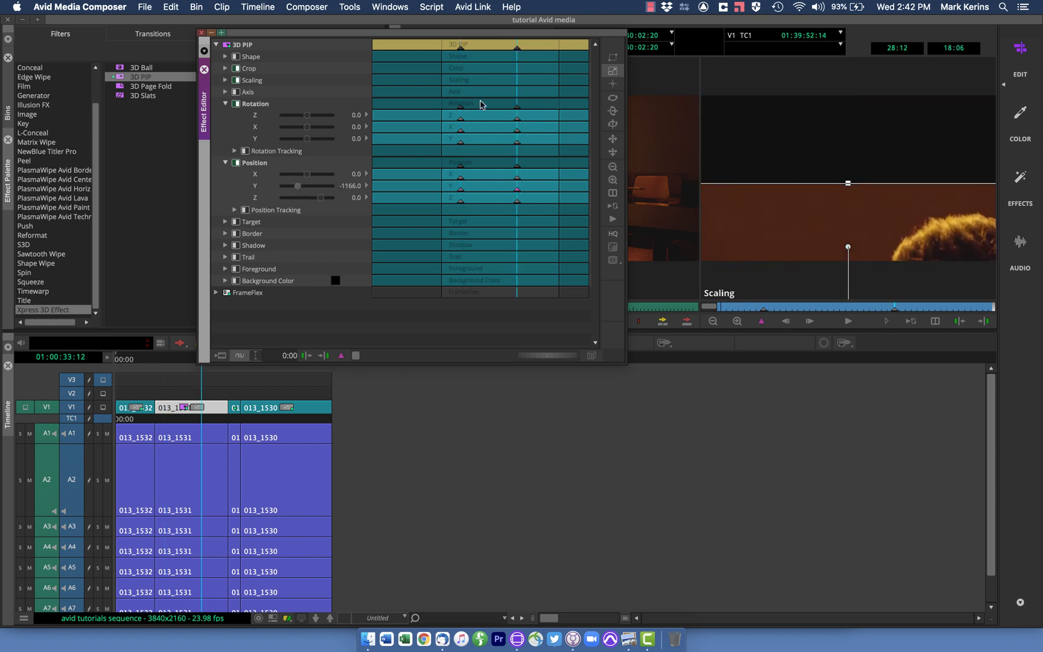
left_click(470, 59)
left_click_drag(470, 59, 511, 60)
left_click(225, 81)
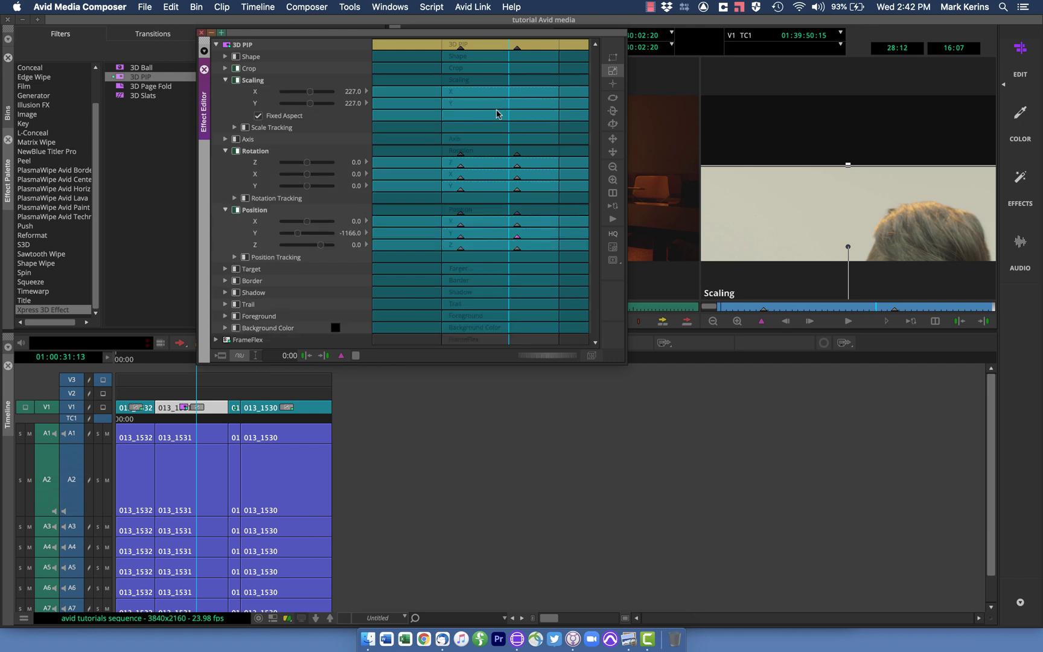
left_click(459, 107)
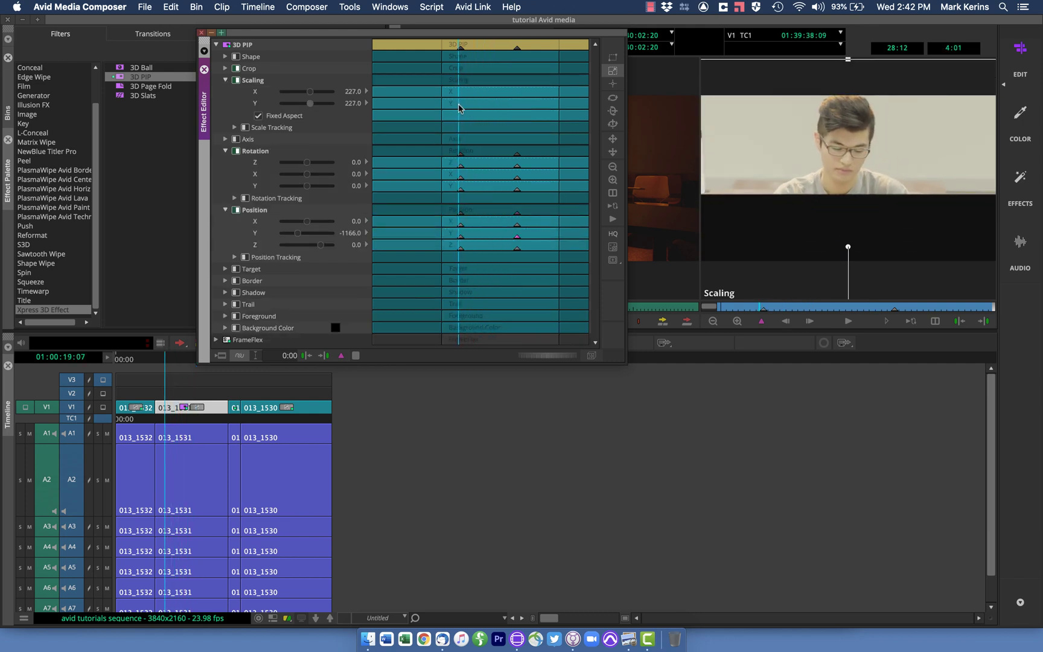
Collapse Crop and add keyframes to the open groups at 16:18 and 39:13
left_click(225, 68)
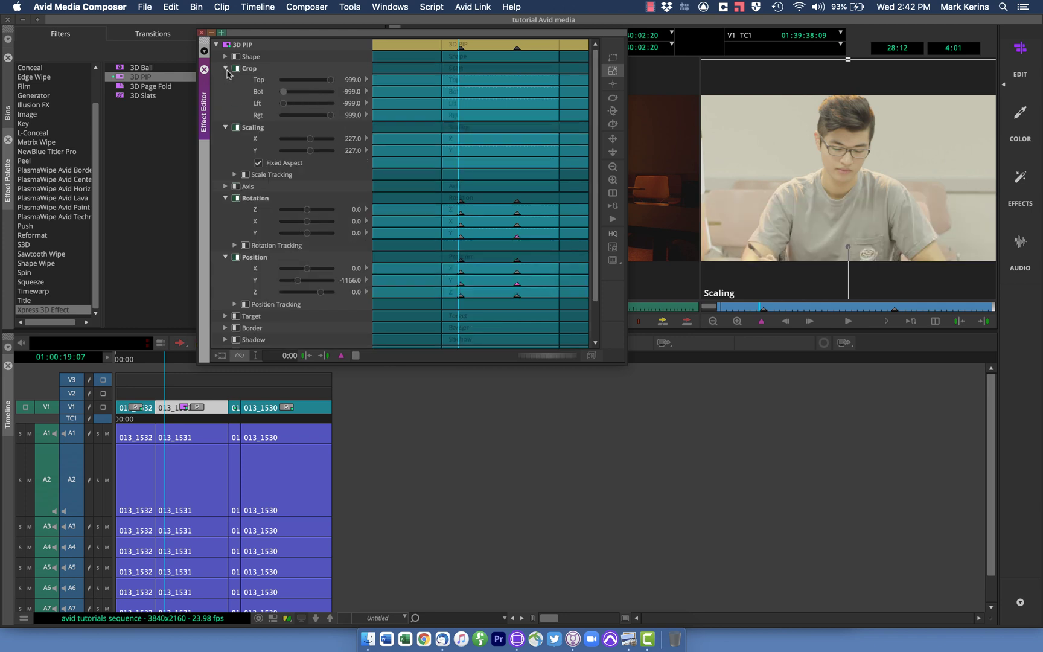
left_click(226, 70)
left_click(449, 109)
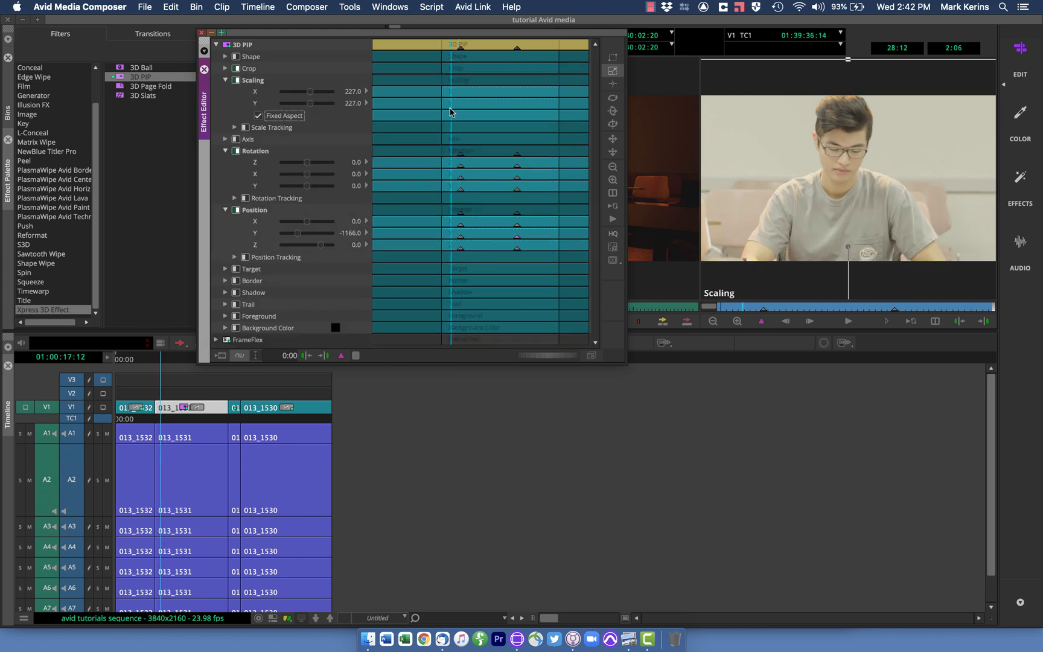
right_click(341, 355)
left_click(370, 297)
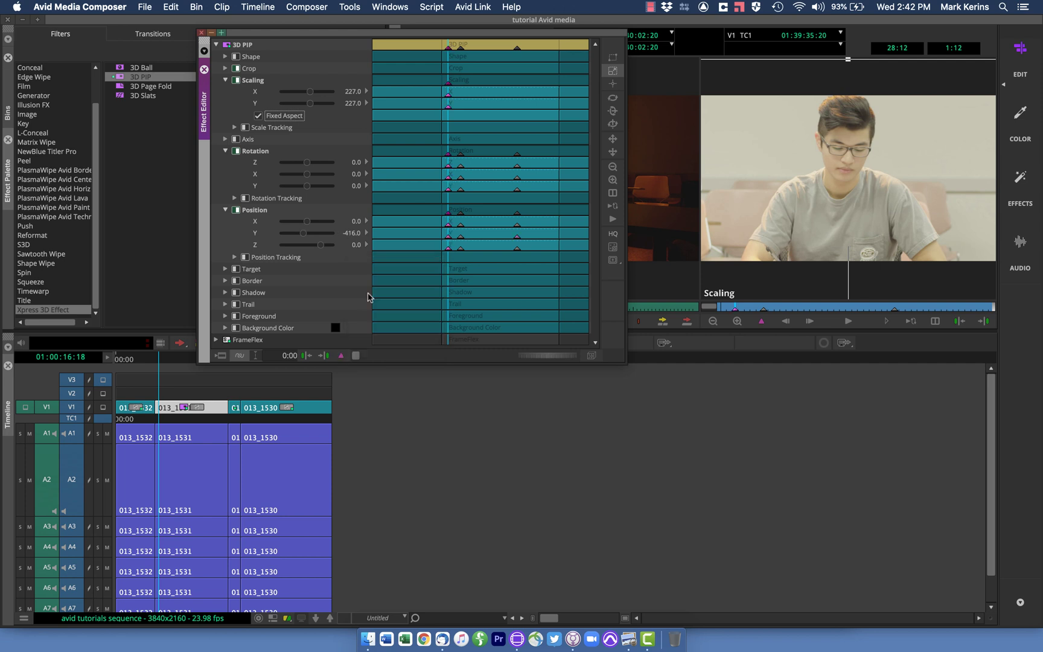
left_click(540, 45)
right_click(341, 356)
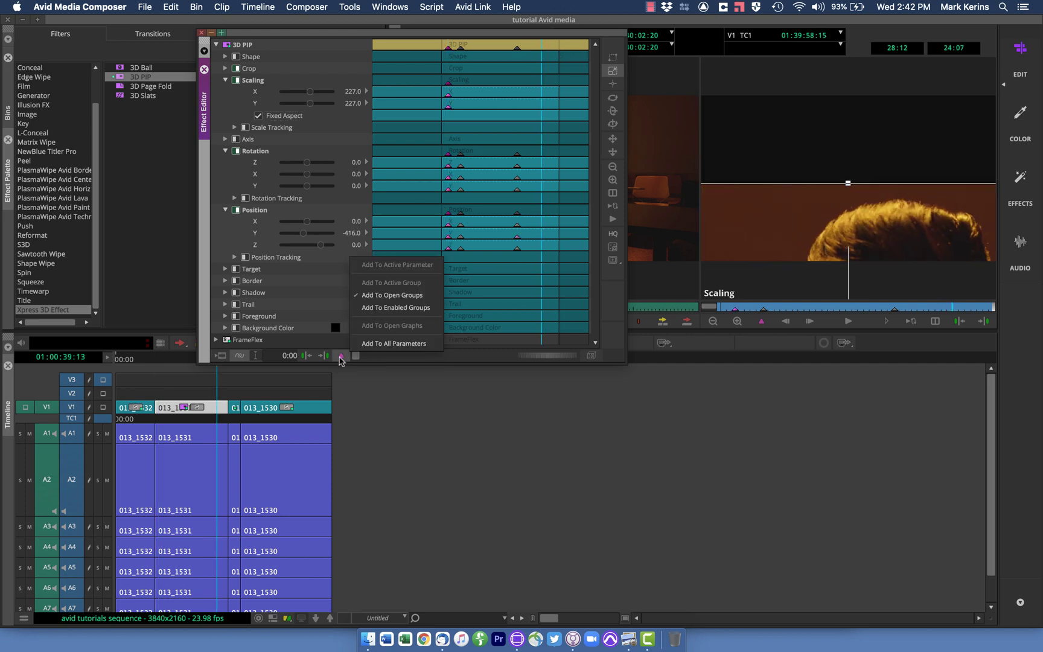
left_click(386, 295)
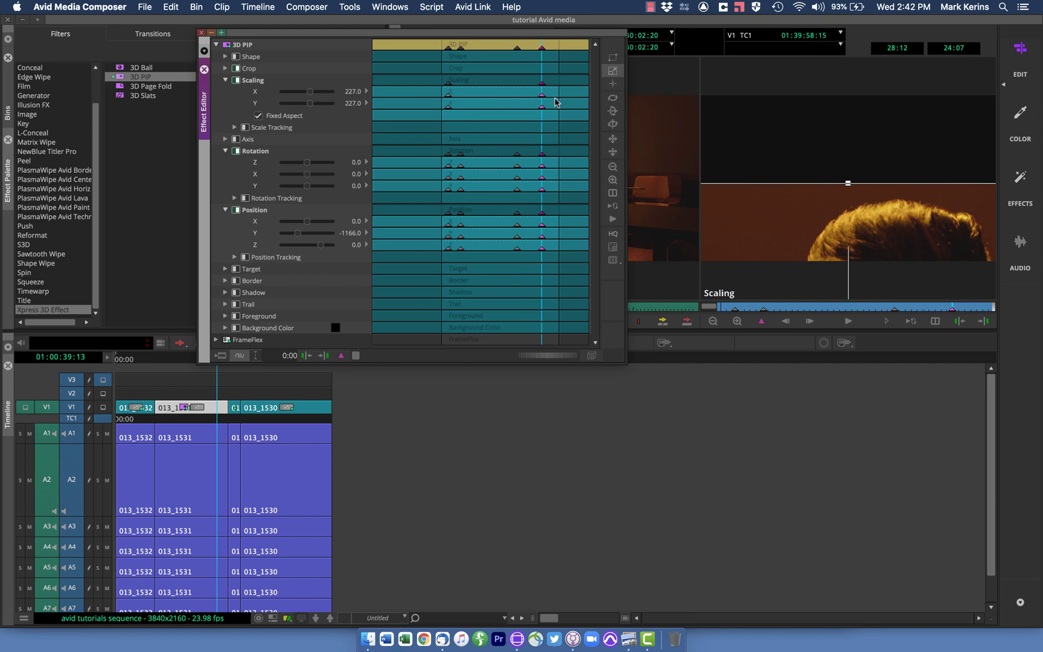
Lower the starting keyframe's Scaling to 188.0 and preview the push-in
left_click(450, 107)
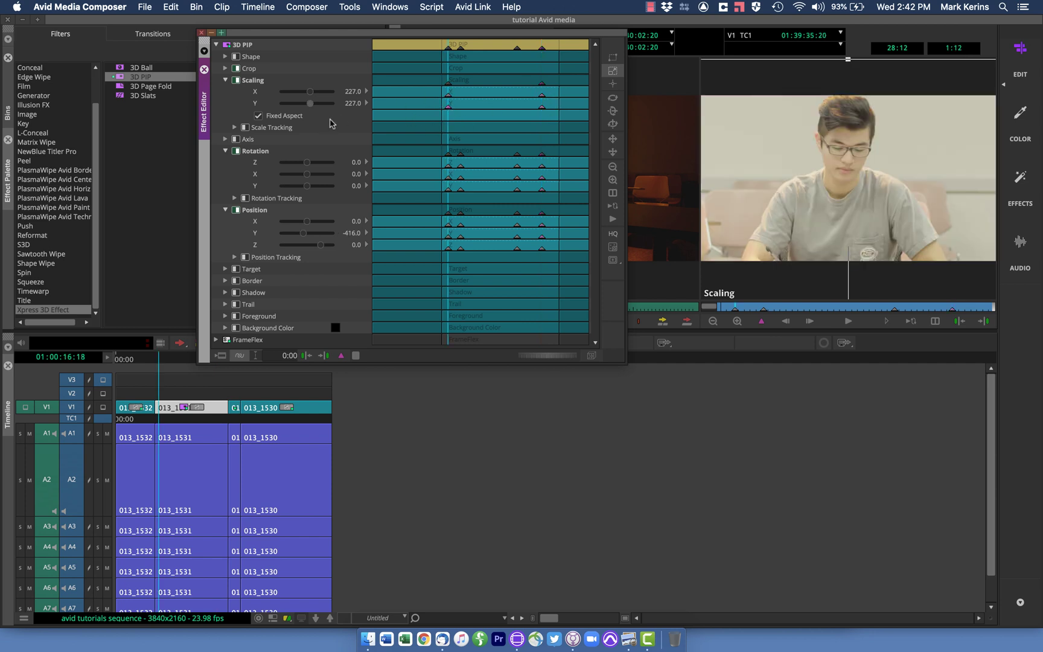
left_click_drag(312, 104, 310, 105)
left_click(541, 111)
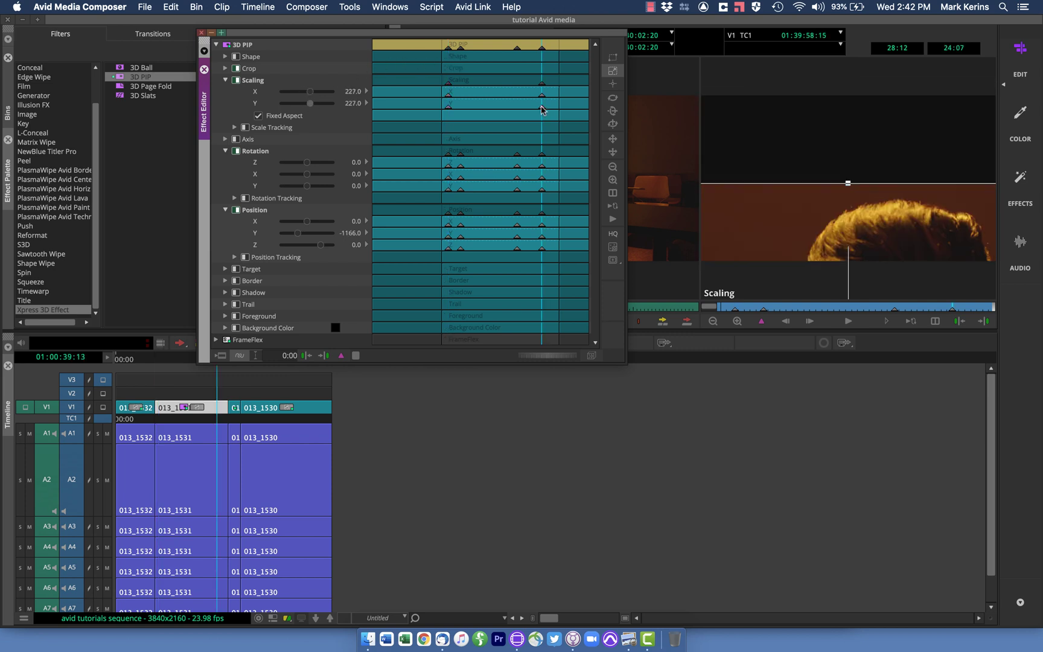
left_click_drag(542, 110, 542, 108)
left_click_drag(543, 71, 448, 79)
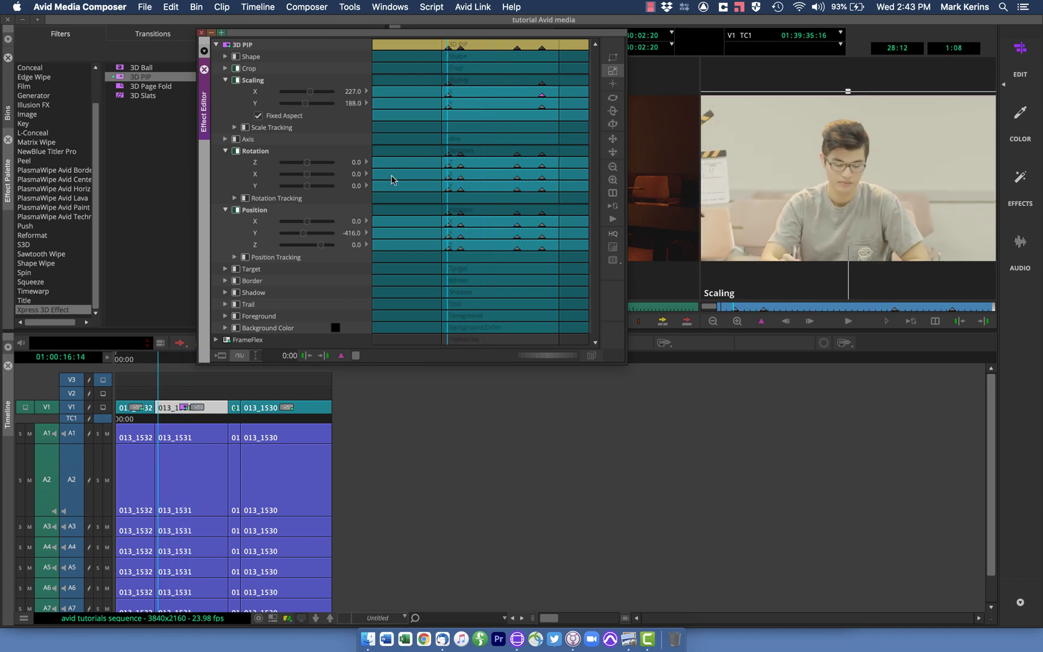
Delete all four Position Y keyframes and scrub to see Scaling rise to 224.1
right_click(449, 240)
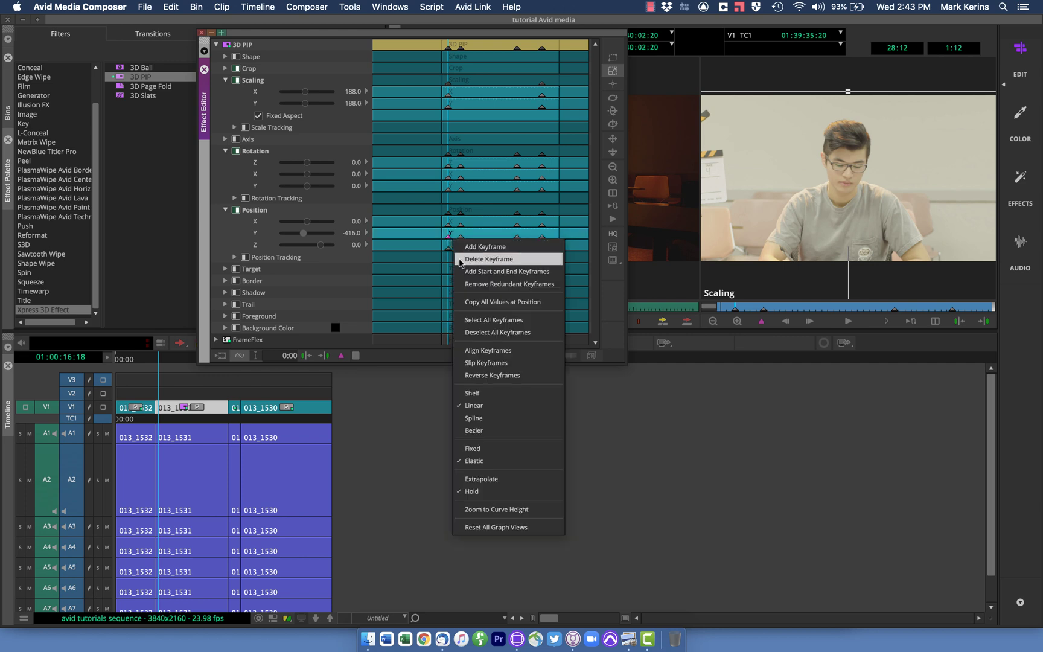
left_click(489, 259)
right_click(518, 238)
left_click(531, 260)
right_click(542, 239)
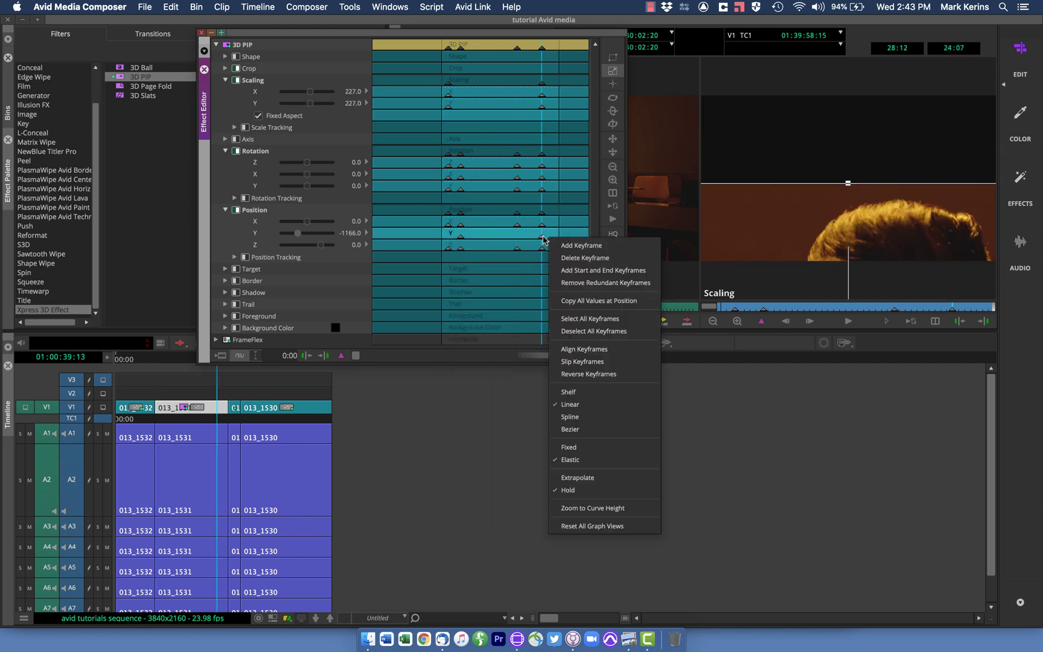
left_click(554, 259)
right_click(461, 240)
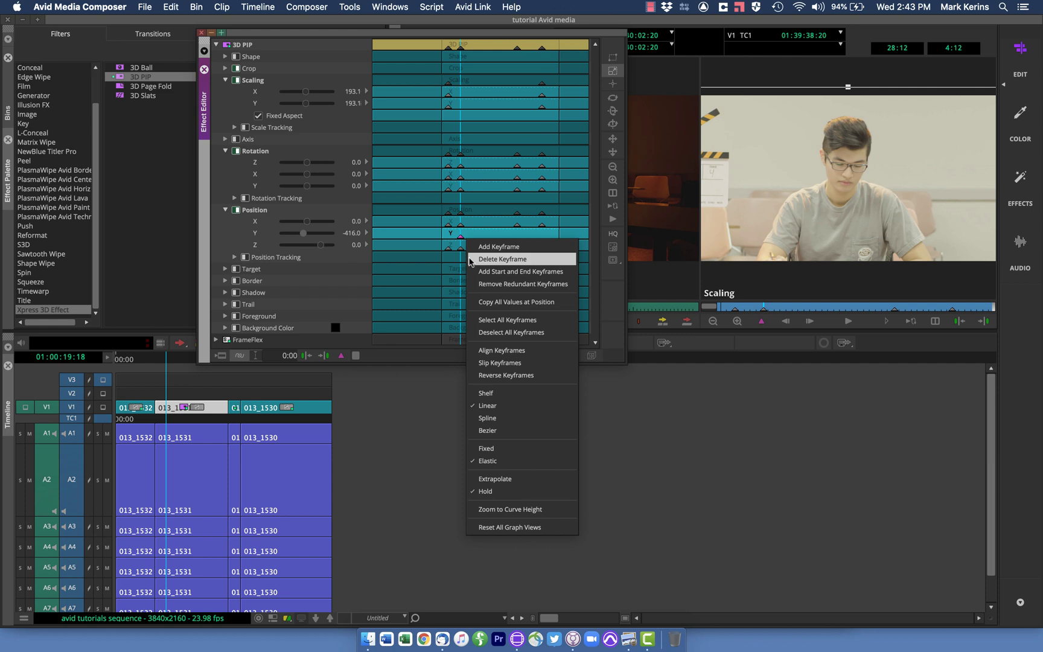
left_click(471, 260)
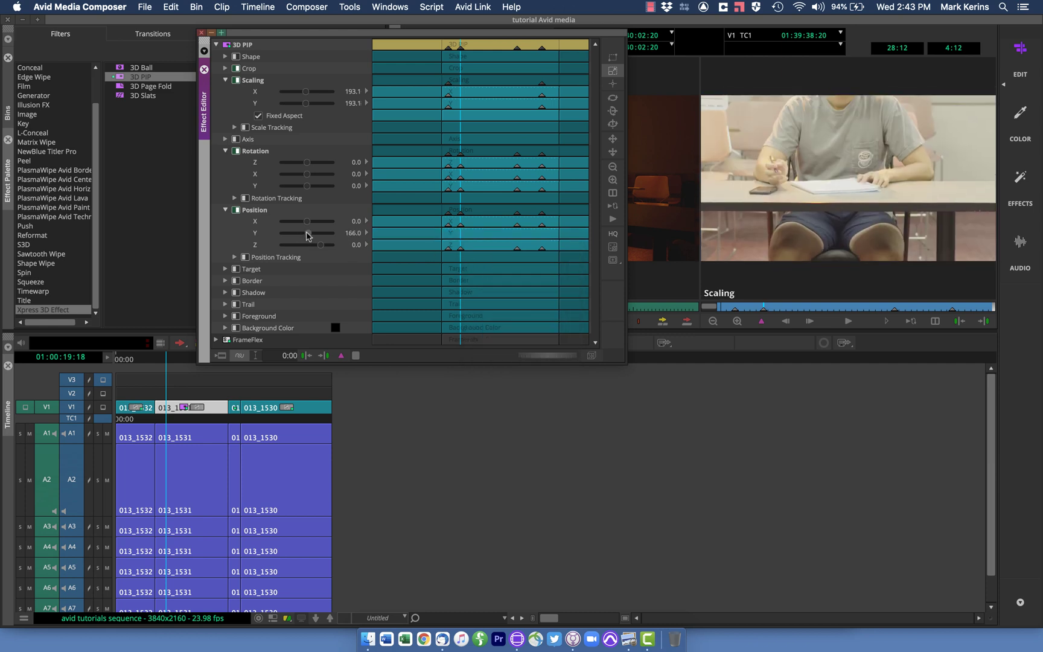
left_click_drag(458, 75, 537, 74)
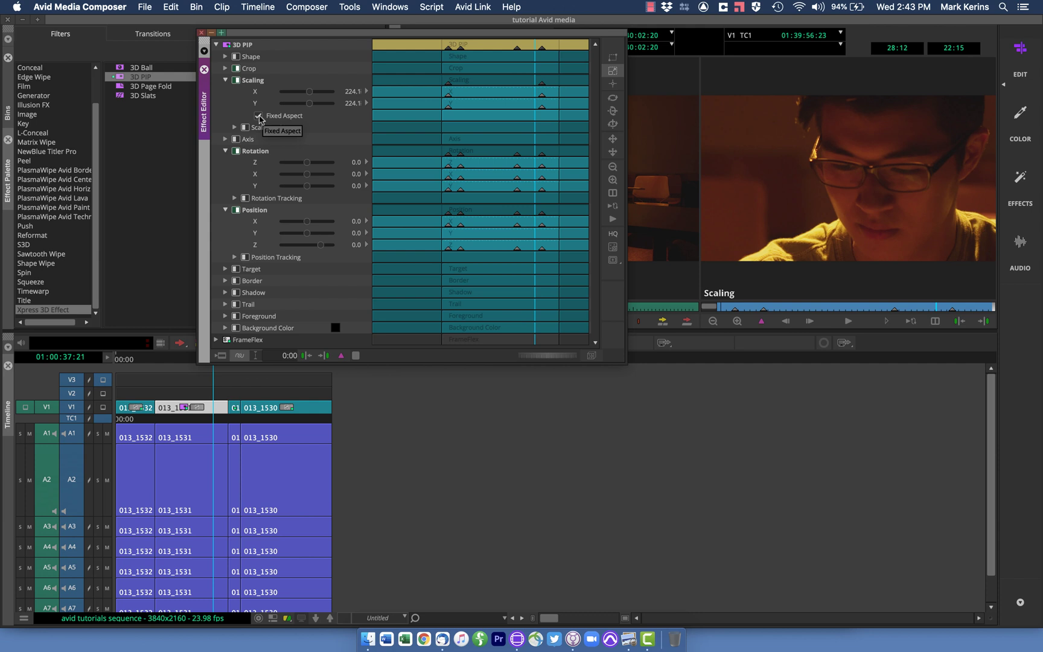
At the start keyframe, turn off Fixed Aspect and set Scaling Y to 150 with X at 188.7
mouse_move(438, 88)
left_mouse_down()
mouse_move(480, 87)
mouse_move(450, 87)
left_mouse_up()
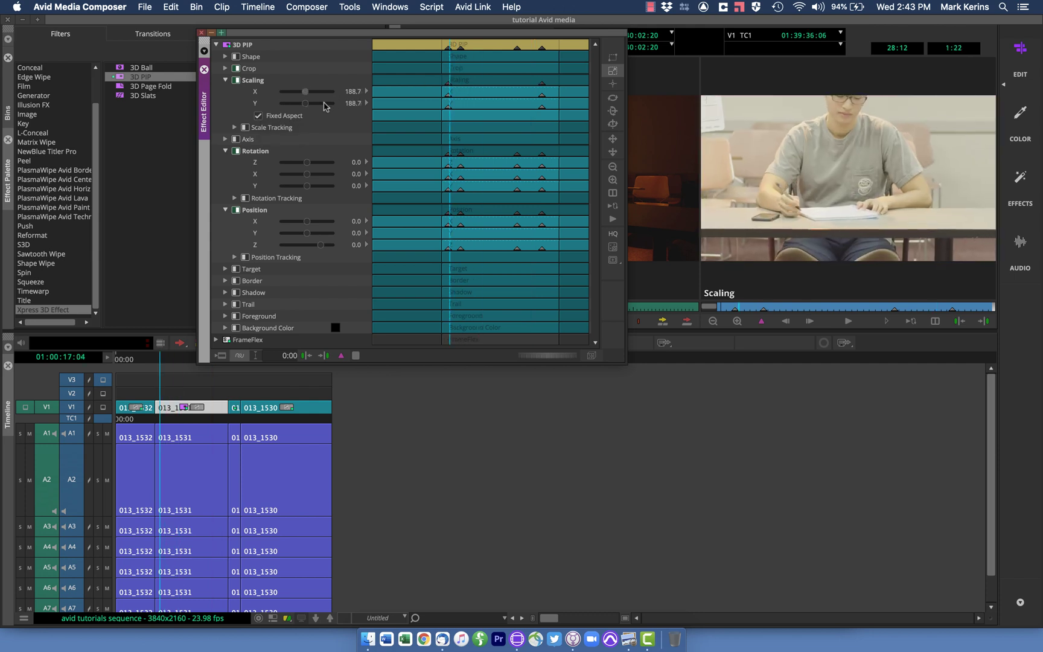
left_click(259, 116)
mouse_move(309, 107)
left_mouse_down()
mouse_move(332, 107)
mouse_move(308, 107)
left_mouse_up()
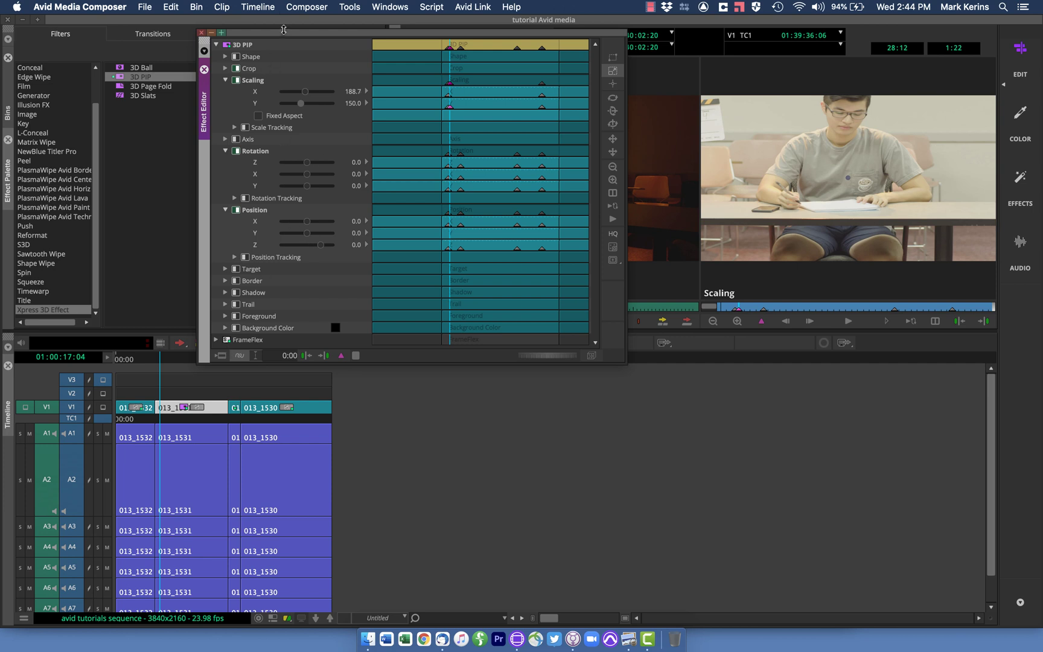
Select clip 013_1530 on V1 and park on it to show its 3D PIP Scaling X 216, Y 150
left_click_drag(283, 30, 280, 15)
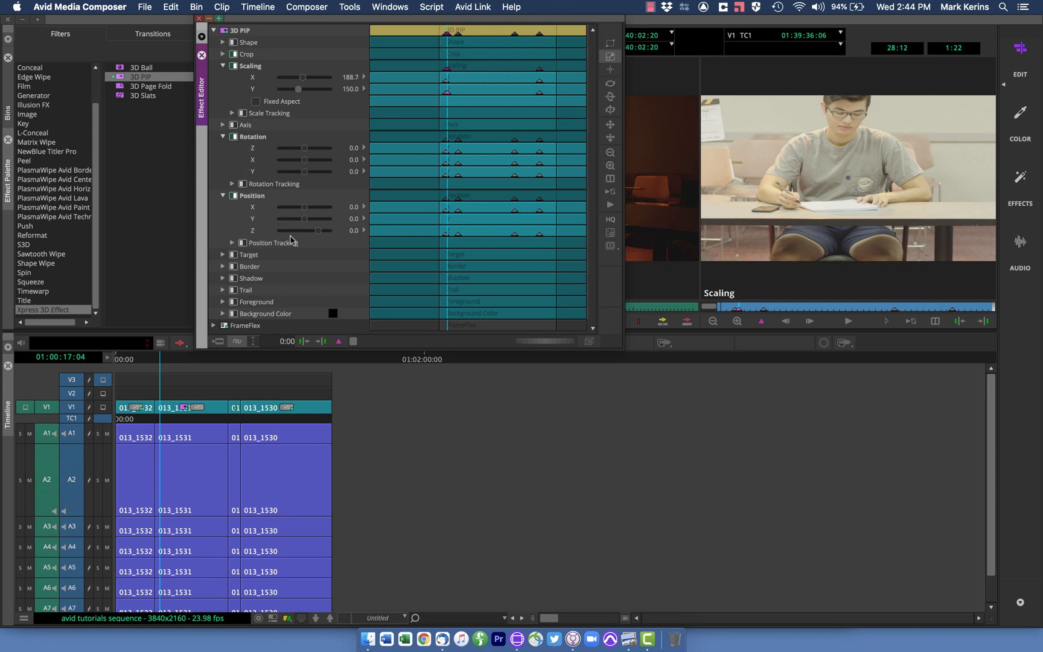
left_click(297, 406)
left_click(297, 408)
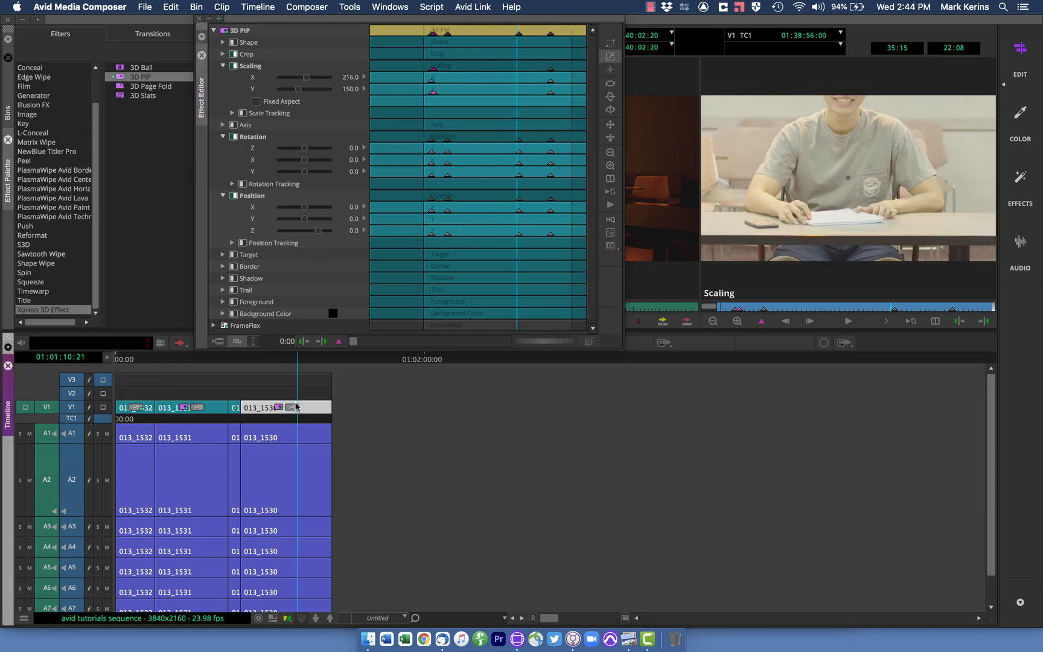